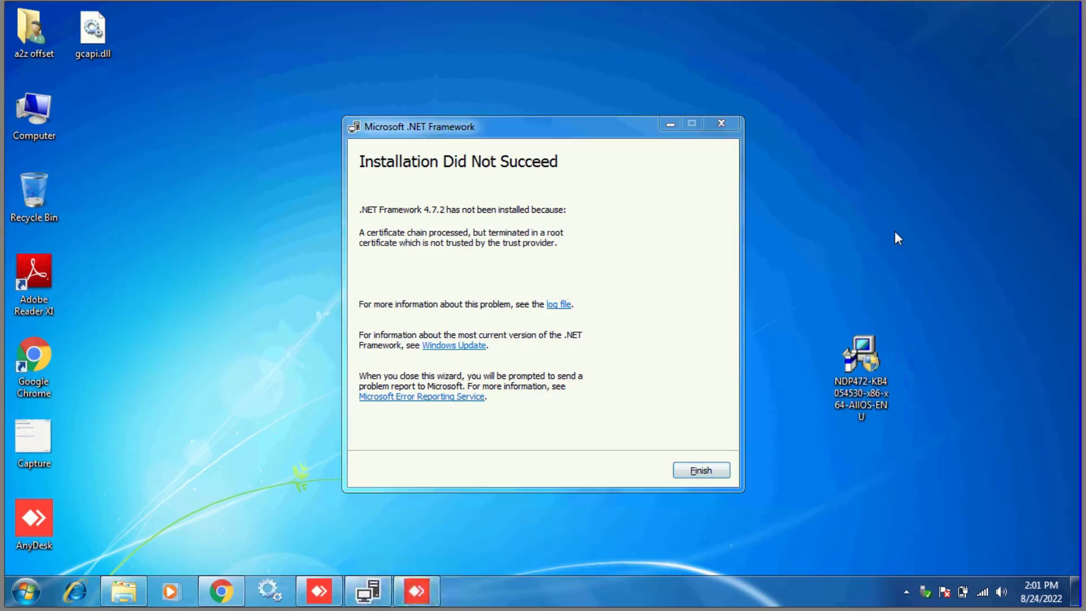
pyautogui.rightClick(895, 232)
pyautogui.click(956, 276)
pyautogui.rightClick(882, 210)
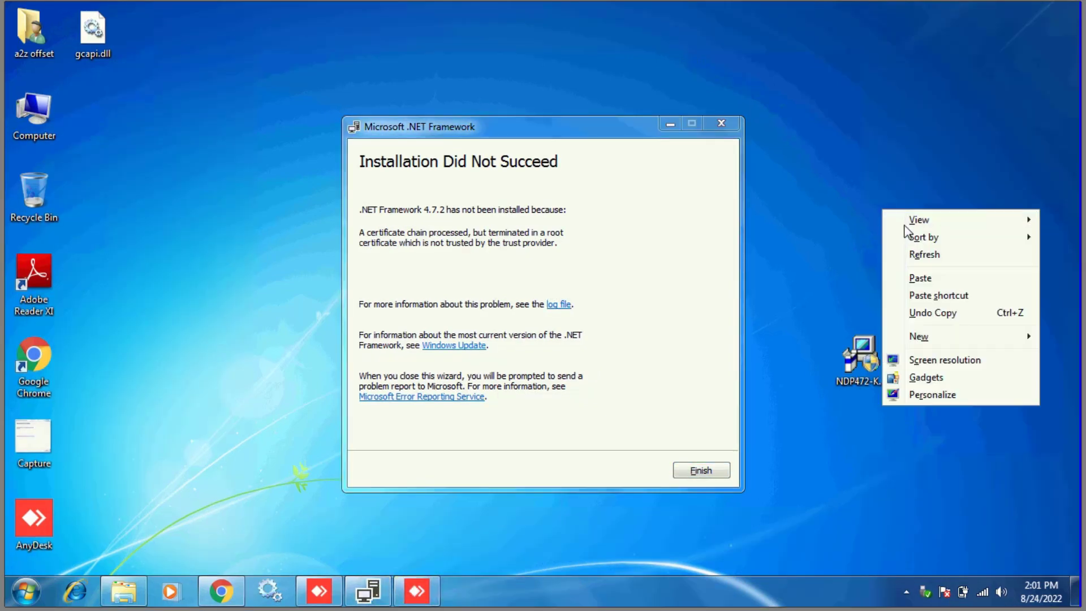
pyautogui.click(918, 259)
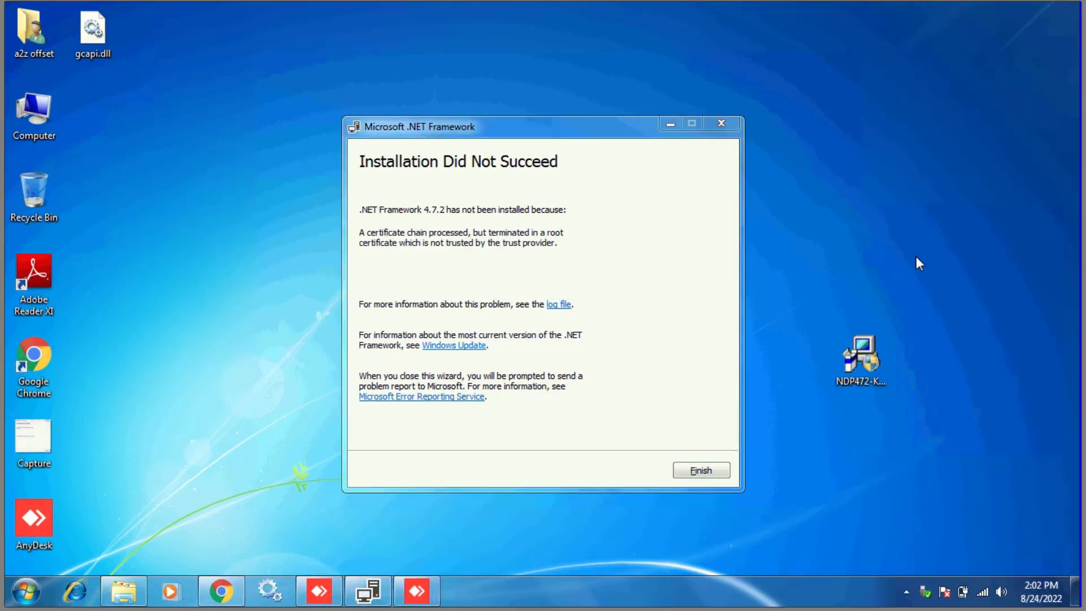
pyautogui.rightClick(806, 203)
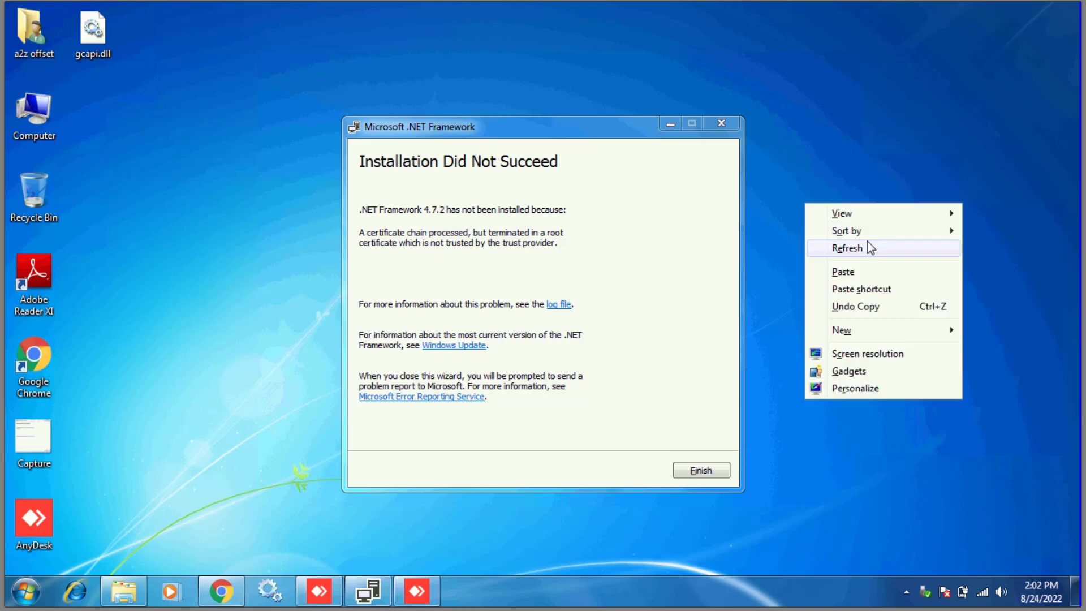
pyautogui.click(867, 243)
# - Move the Microsoft .NET Framework installation failure window up to the upper edge of the desktop
pyautogui.moveTo(451, 120); pyautogui.dragTo(440, 19)
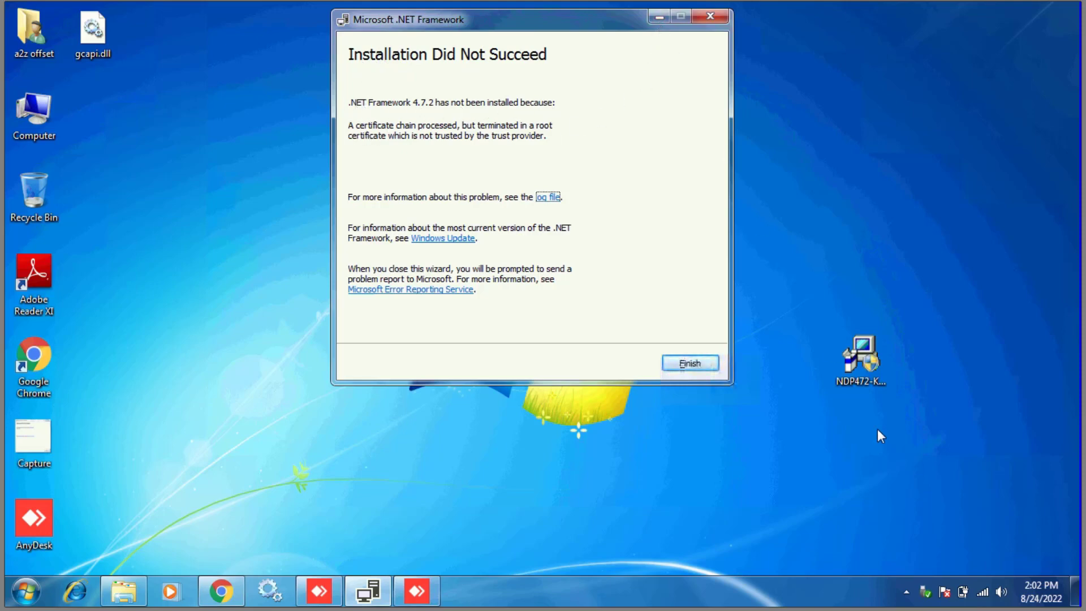
pyautogui.click(781, 457)
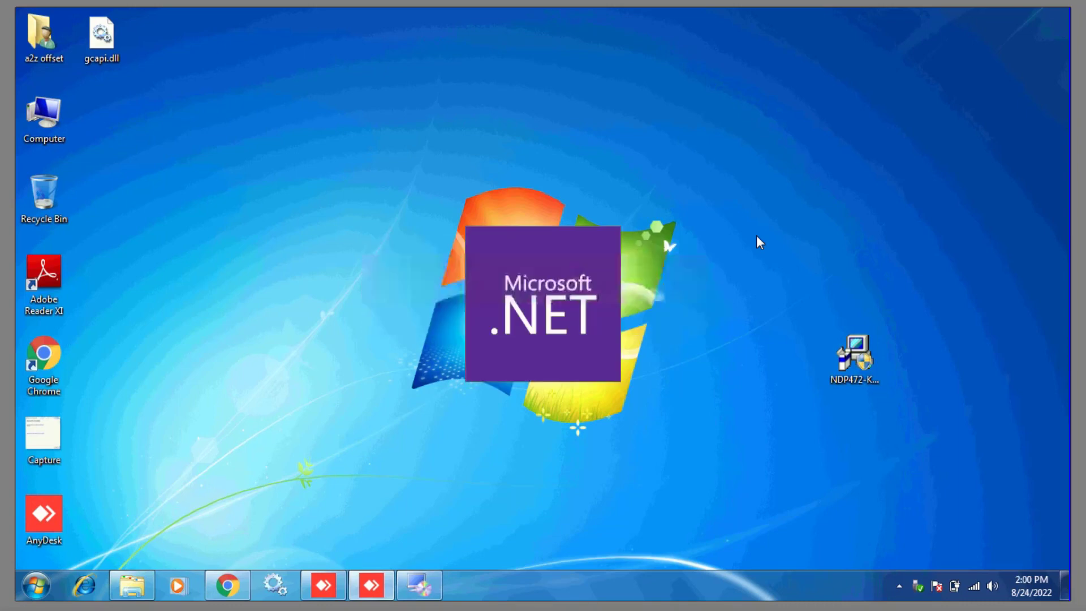
# - Accept the .NET Framework 4.7.2 license terms and start the installation
pyautogui.hotkey('alt', 'a')
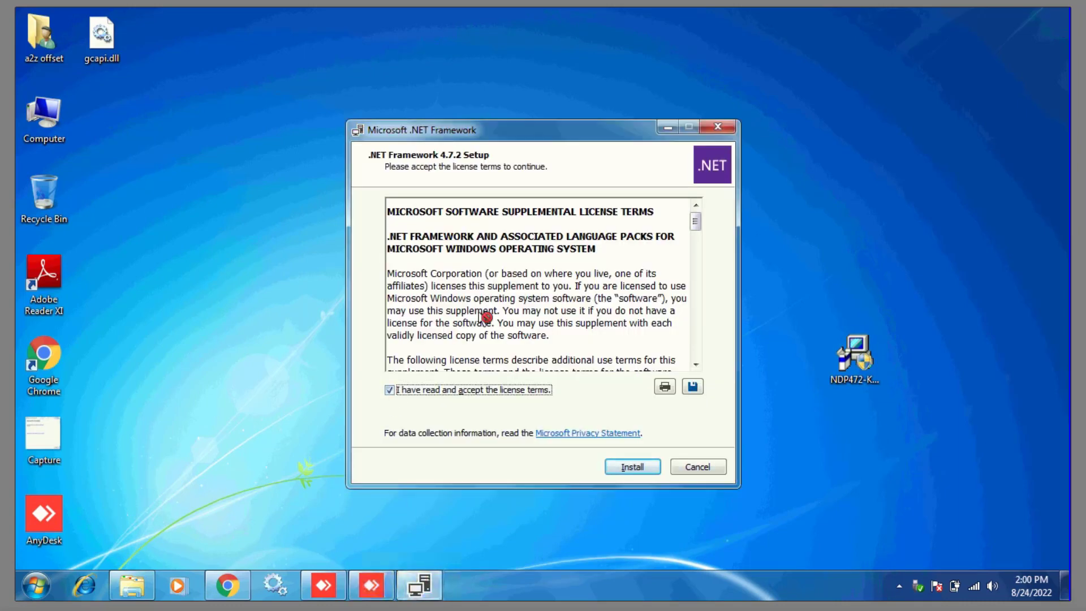
pyautogui.hotkey('alt', 'i')
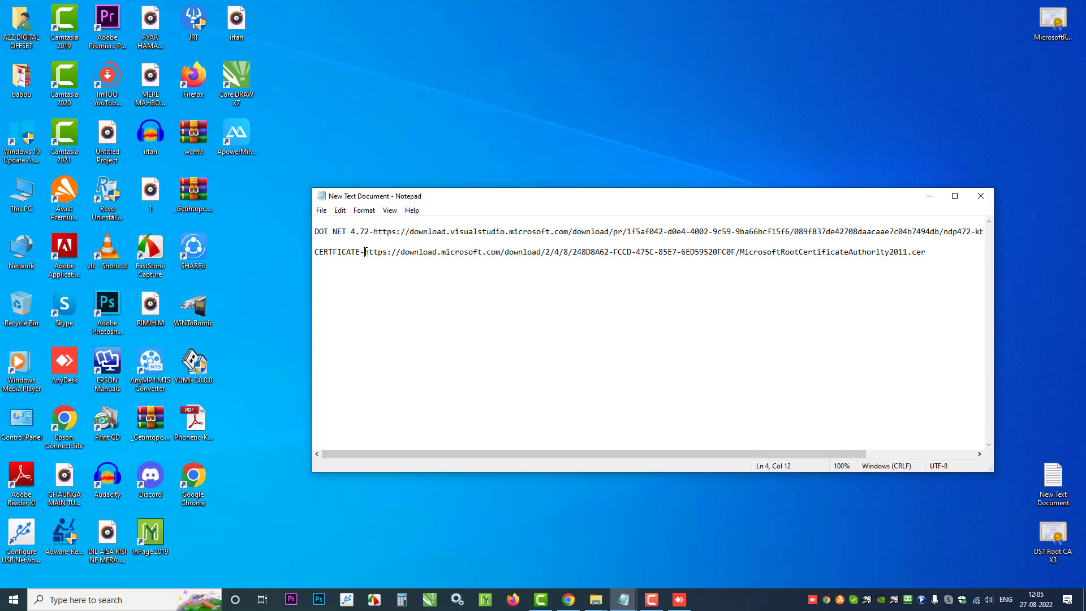
# - Copy the MicrosoftRootCertificateAuthority2011.cer download link from the text document and minimize the document
pyautogui.moveTo(365, 251); pyautogui.dragTo(927, 255)
pyautogui.rightClick(899, 254)
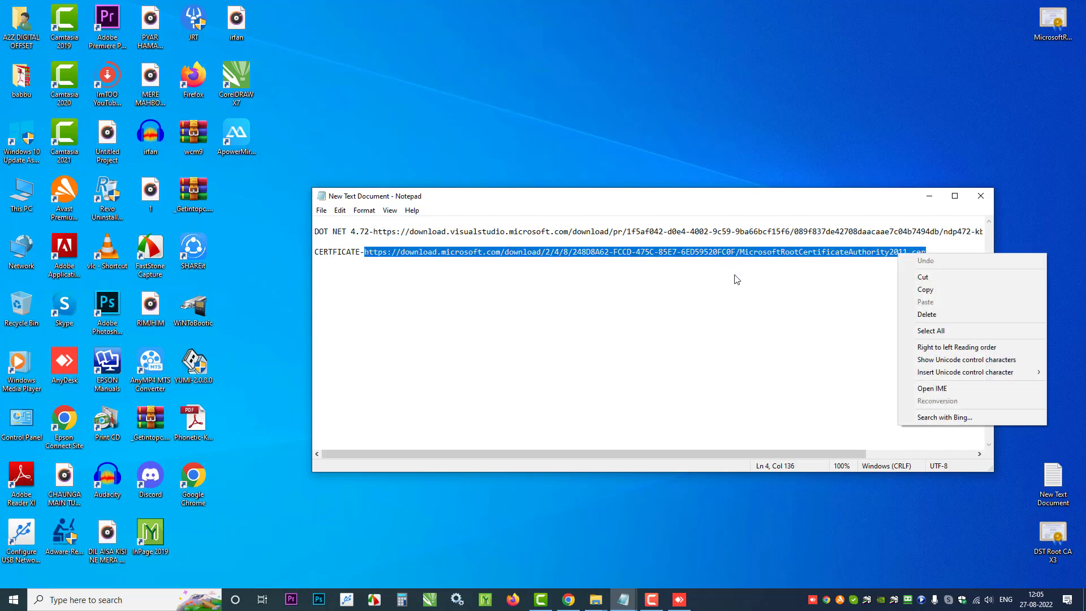
pyautogui.click(925, 290)
pyautogui.click(929, 196)
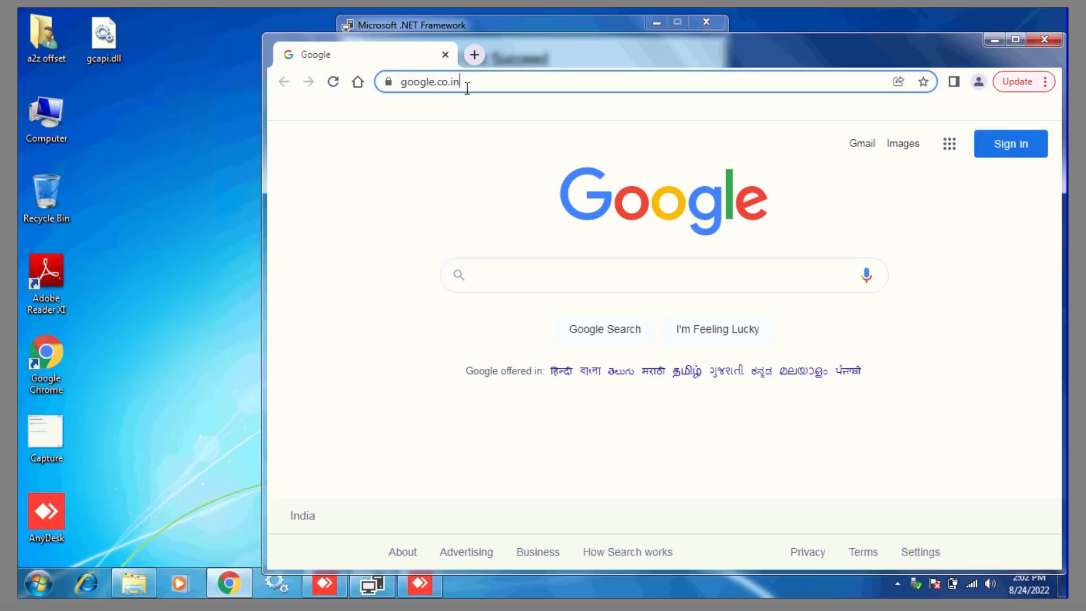
# - Load the copied certificate link in Chrome and proceed past the privacy warning to download MicrosoftRootCertificateAuthority2011.cer
pyautogui.click(467, 85)
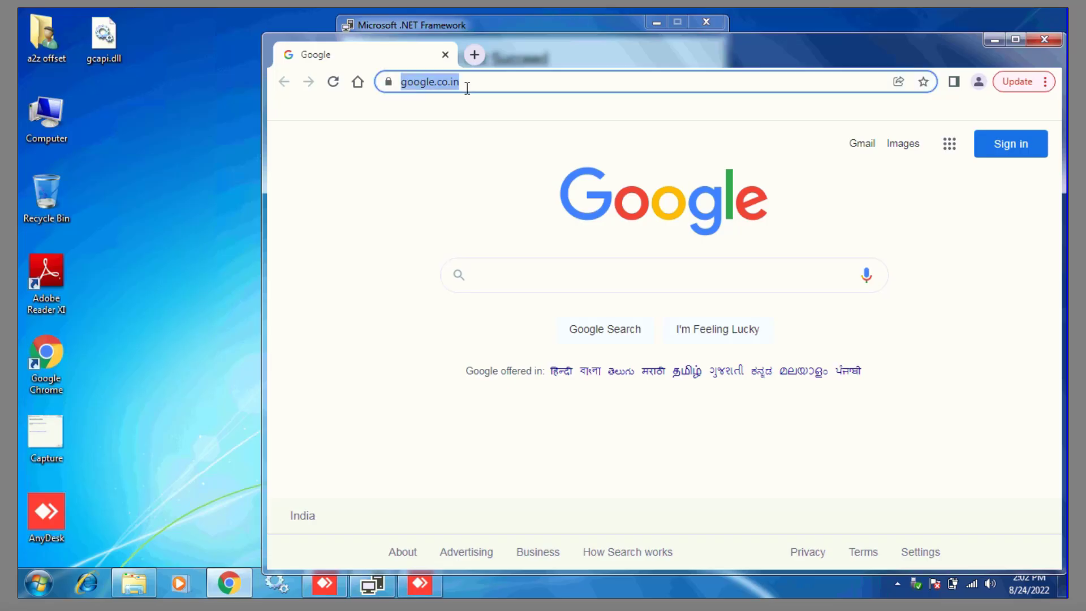
pyautogui.hotkey('ctrl', 'v')
pyautogui.press('Return')
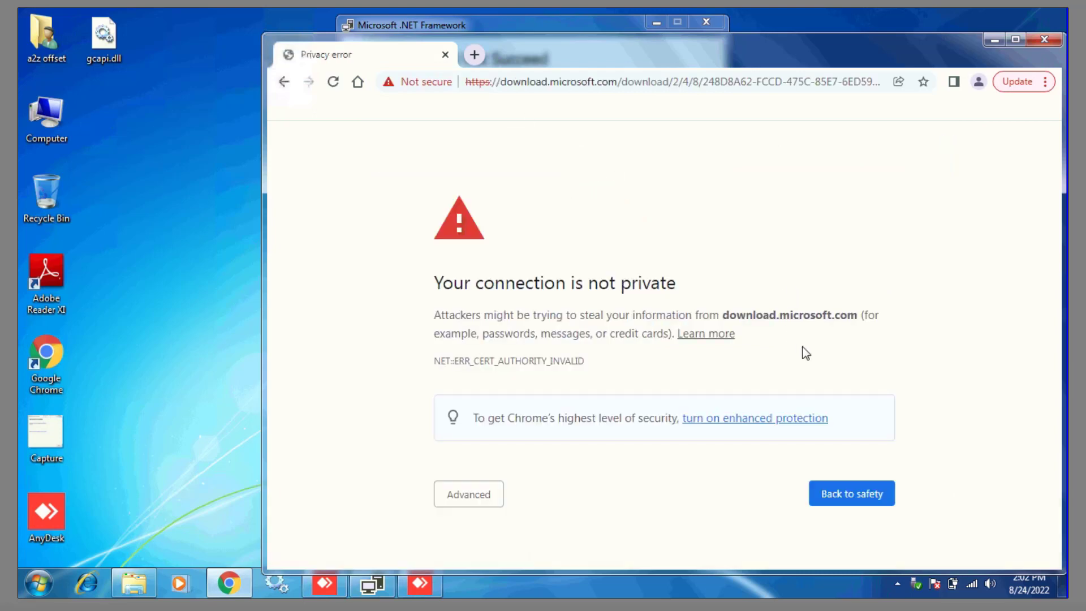
pyautogui.click(488, 505)
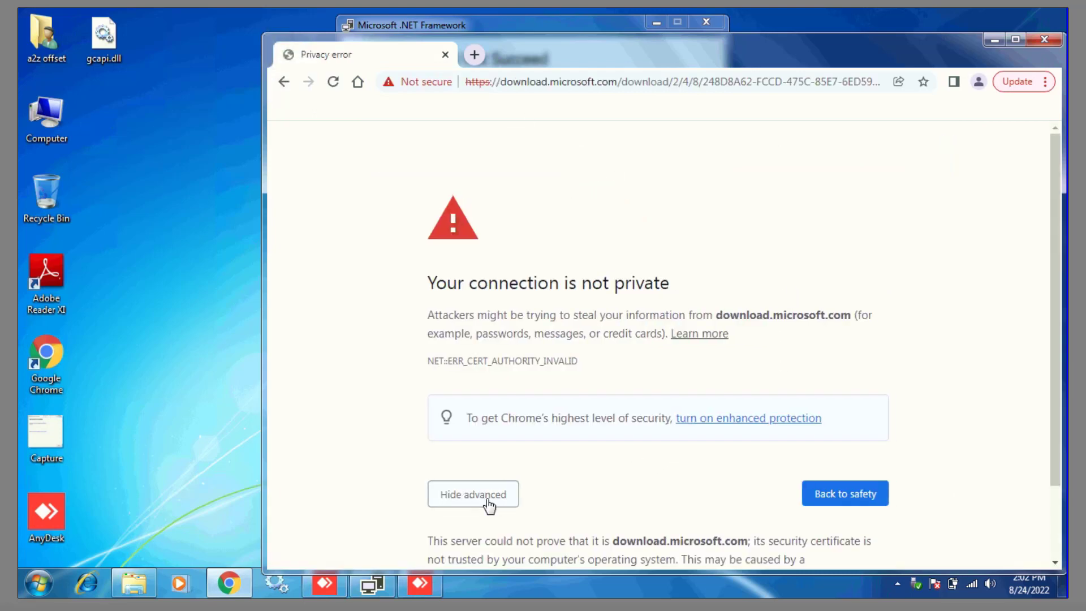
pyautogui.scroll(-2, 549, 457)
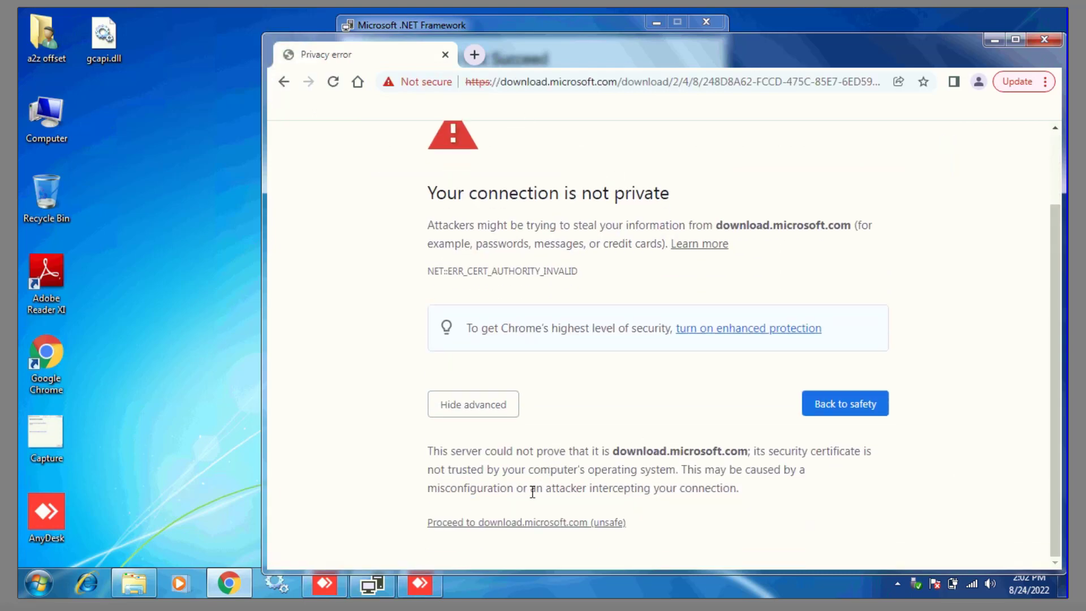
pyautogui.click(563, 527)
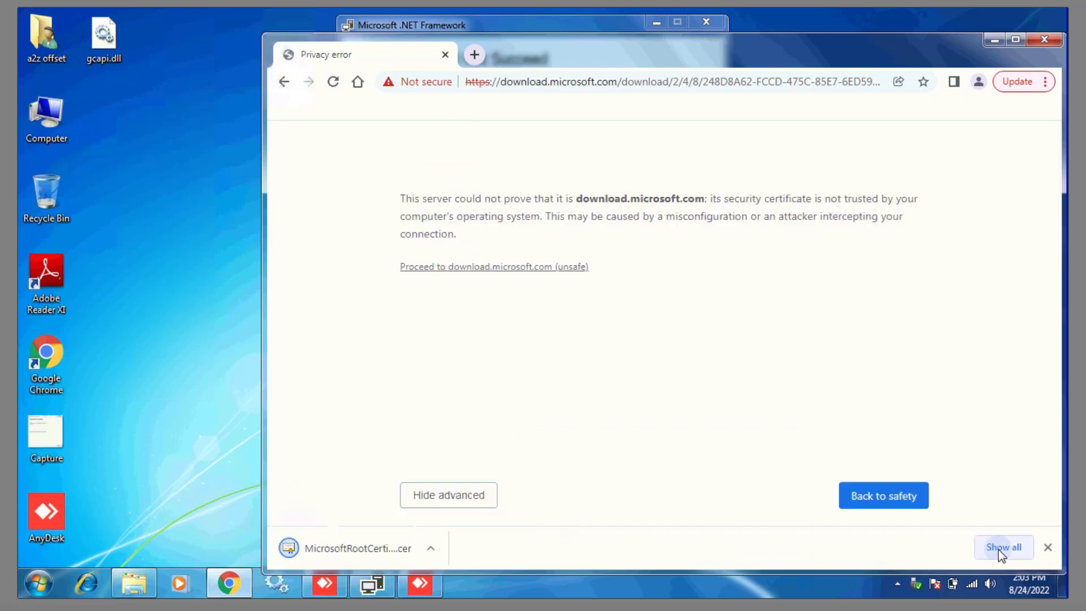
# - Place the downloaded MicrosoftRootCertificateAuthority2011.cer on the desktop from the full downloads list and close the browser
pyautogui.click(1000, 549)
pyautogui.moveTo(824, 42); pyautogui.dragTo(584, 102)
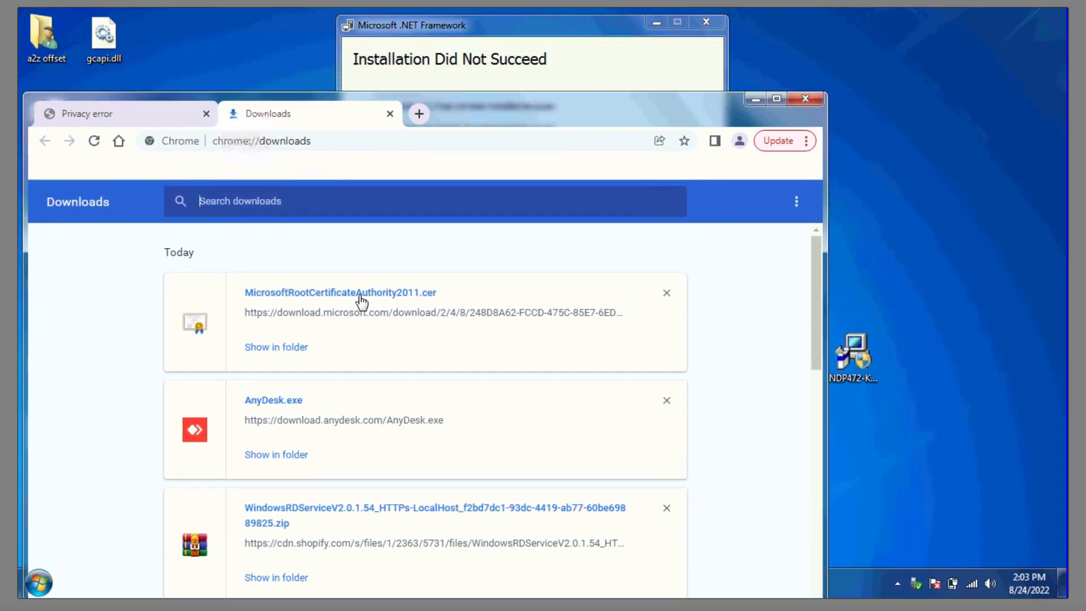
pyautogui.moveTo(354, 297); pyautogui.dragTo(934, 259)
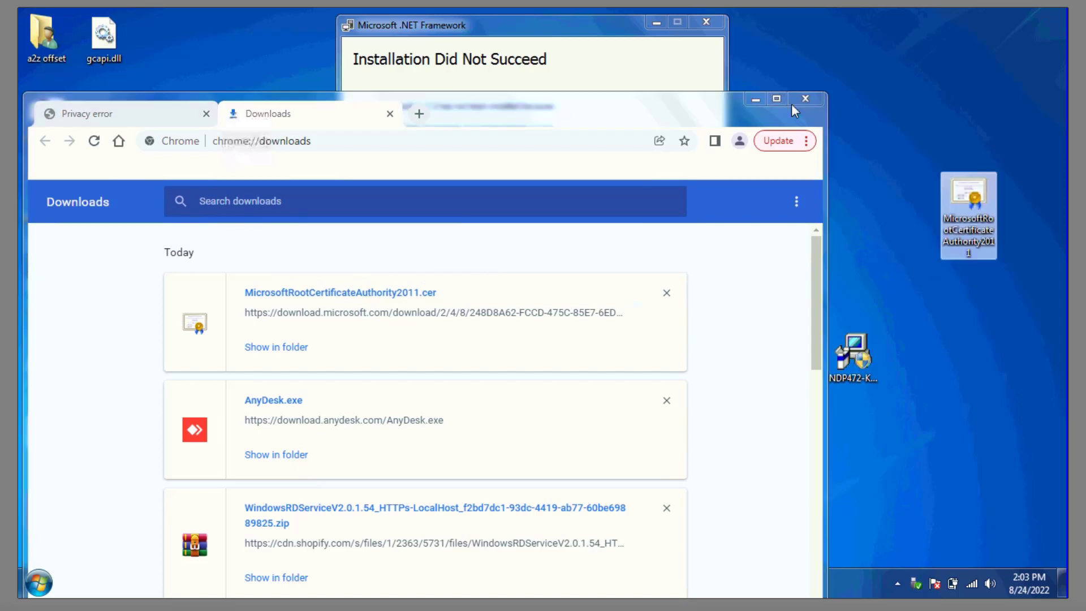
pyautogui.click(806, 94)
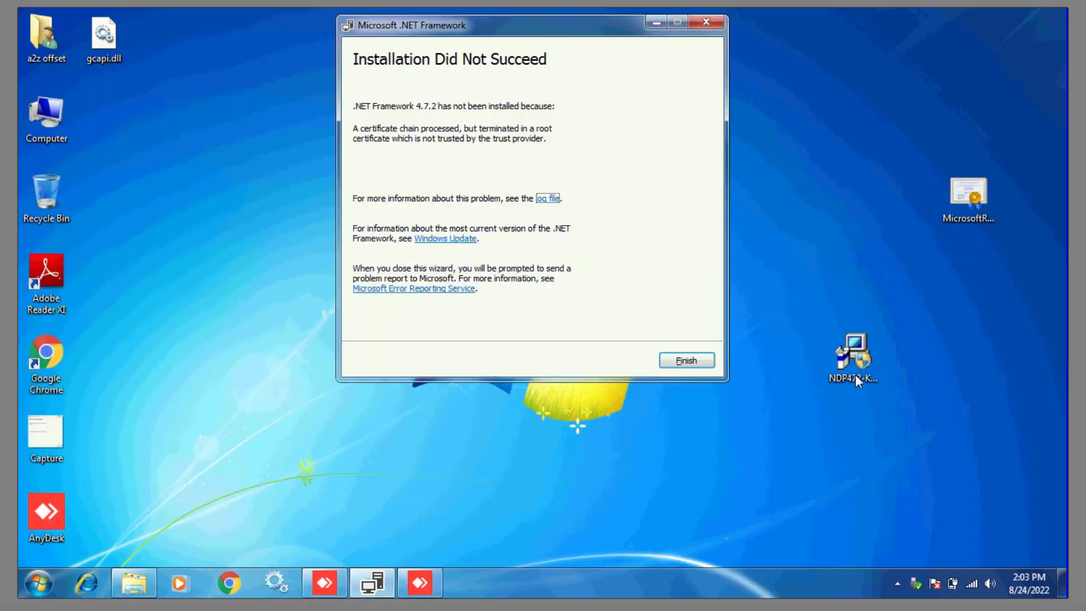
# - Move the NDP472 installer icon directly below the certificate file on the desktop
pyautogui.moveTo(858, 362); pyautogui.dragTo(976, 259)
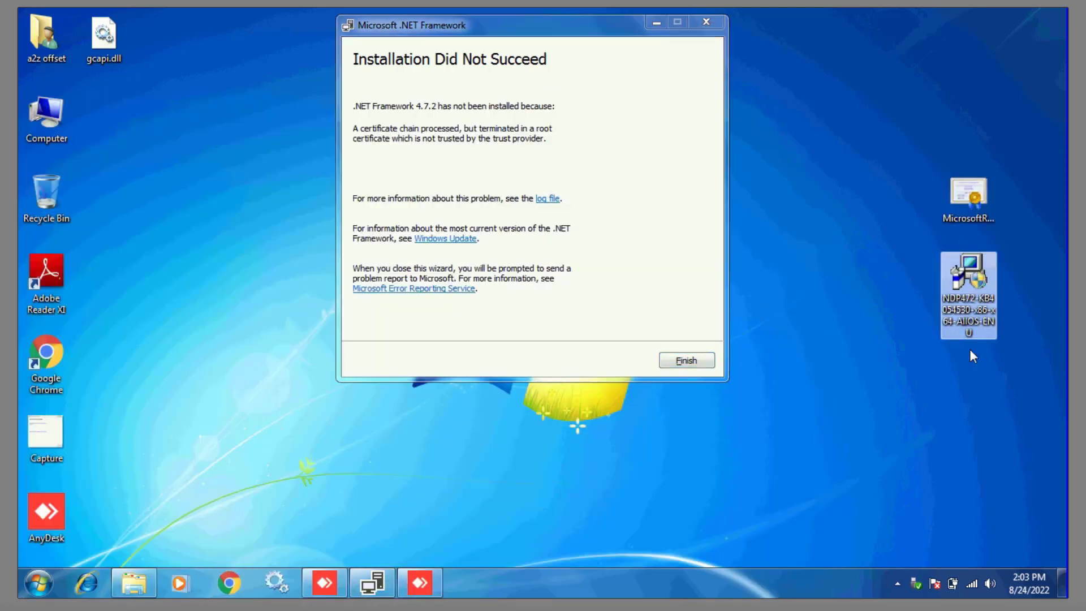
pyautogui.click(991, 416)
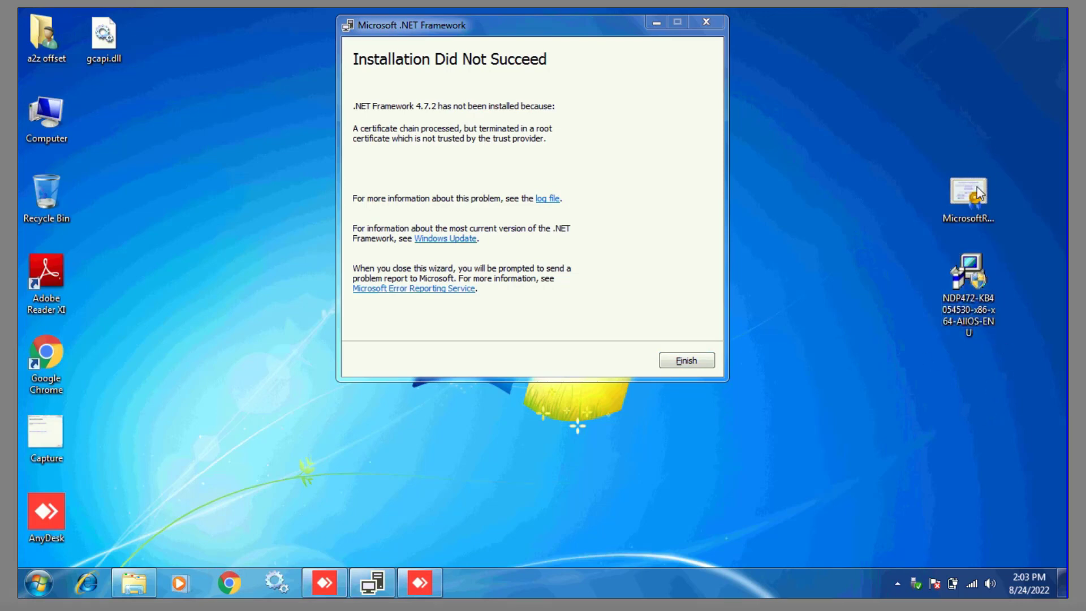
pyautogui.click(979, 194)
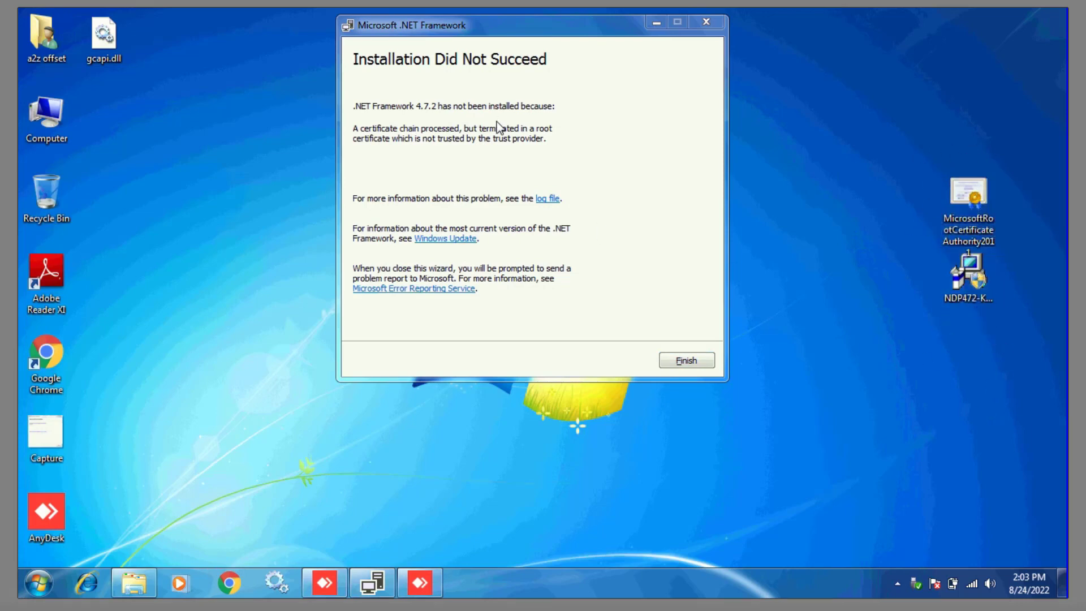
# - Finish the unsuccessful .NET Framework 4.7.2 setup and close its Setup Installer problem report
pyautogui.click(707, 26)
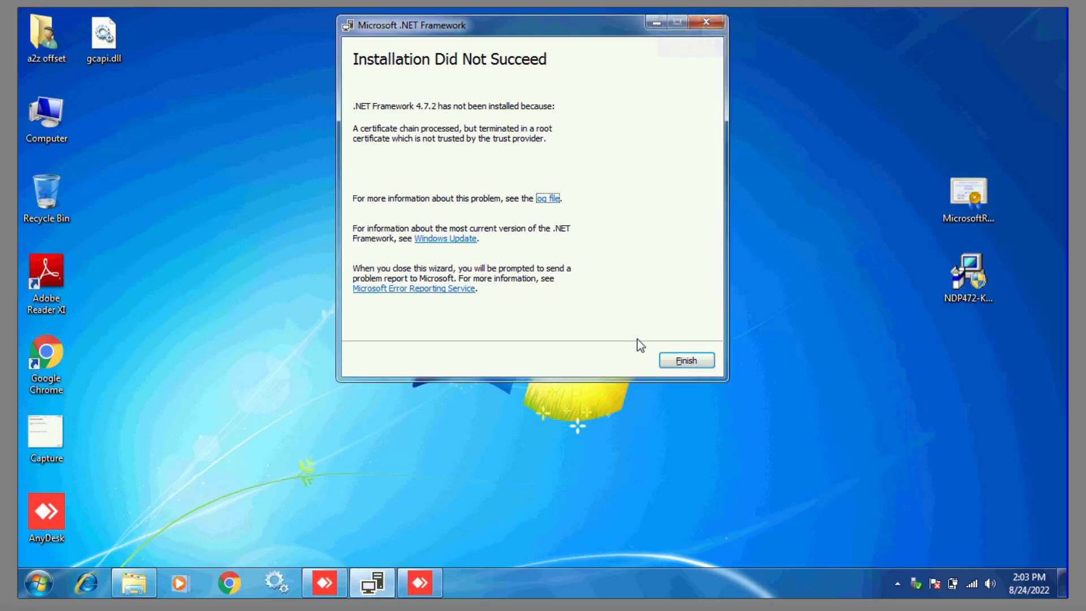
pyautogui.click(696, 364)
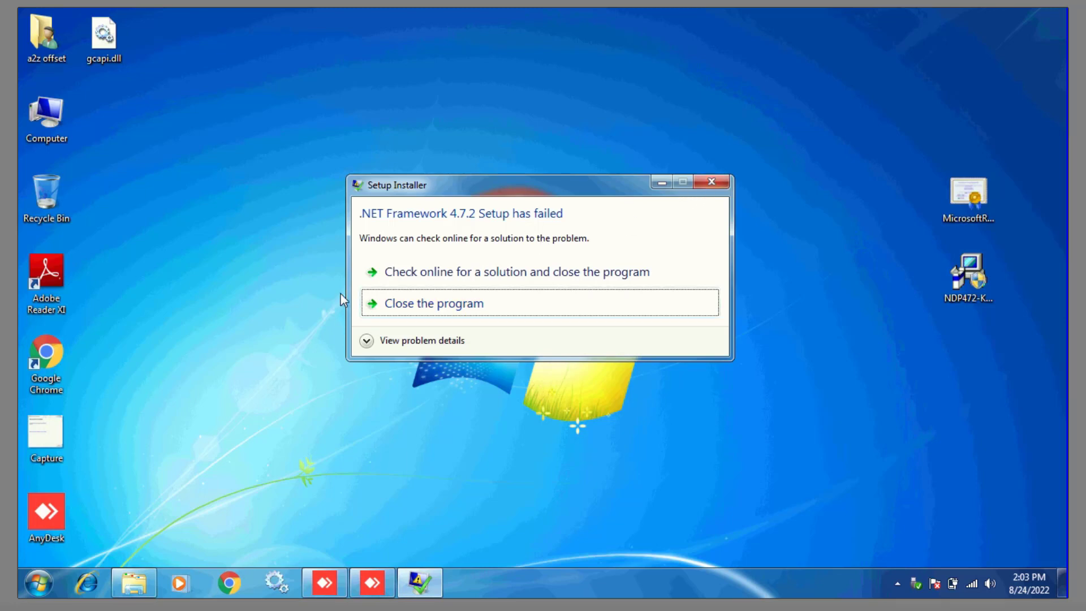
pyautogui.click(712, 182)
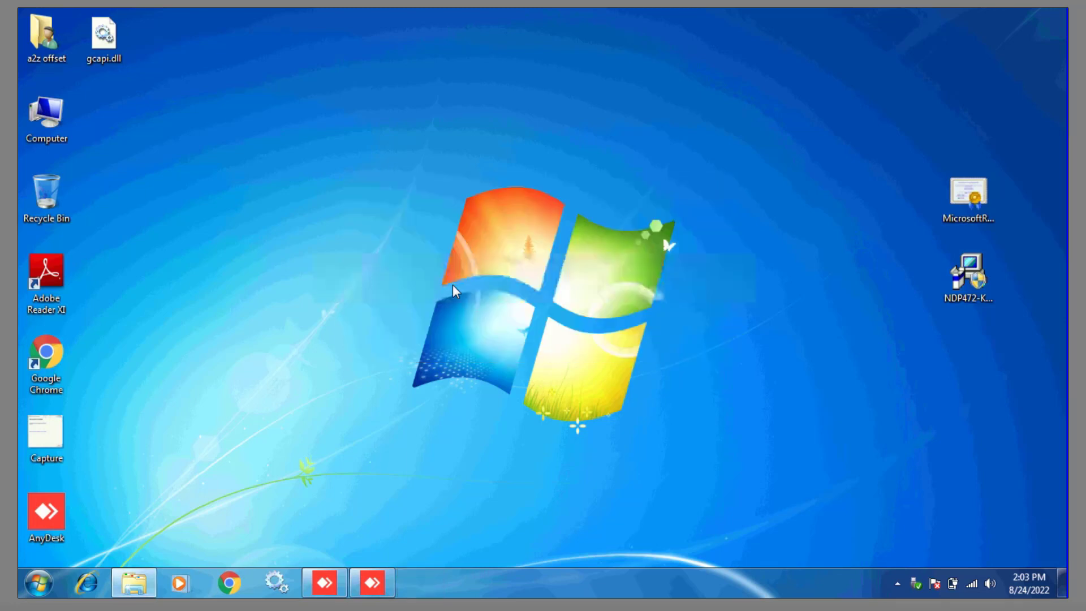
# - Check the installed programs list in Control Panel's Programs and Features for .NET Framework, and close the window
pyautogui.click(45, 579)
pyautogui.click(266, 417)
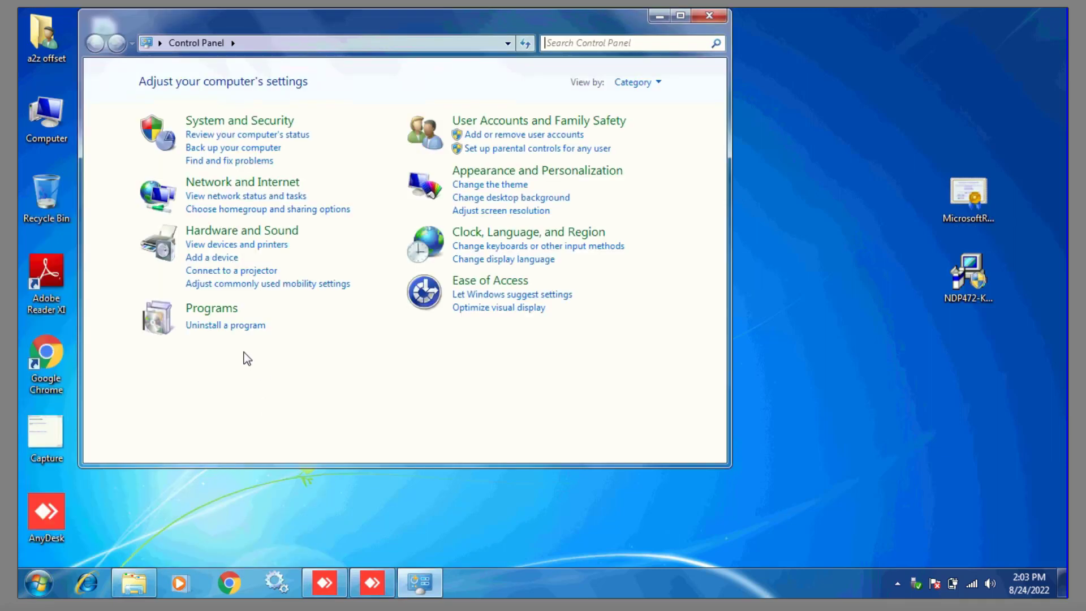
pyautogui.click(229, 327)
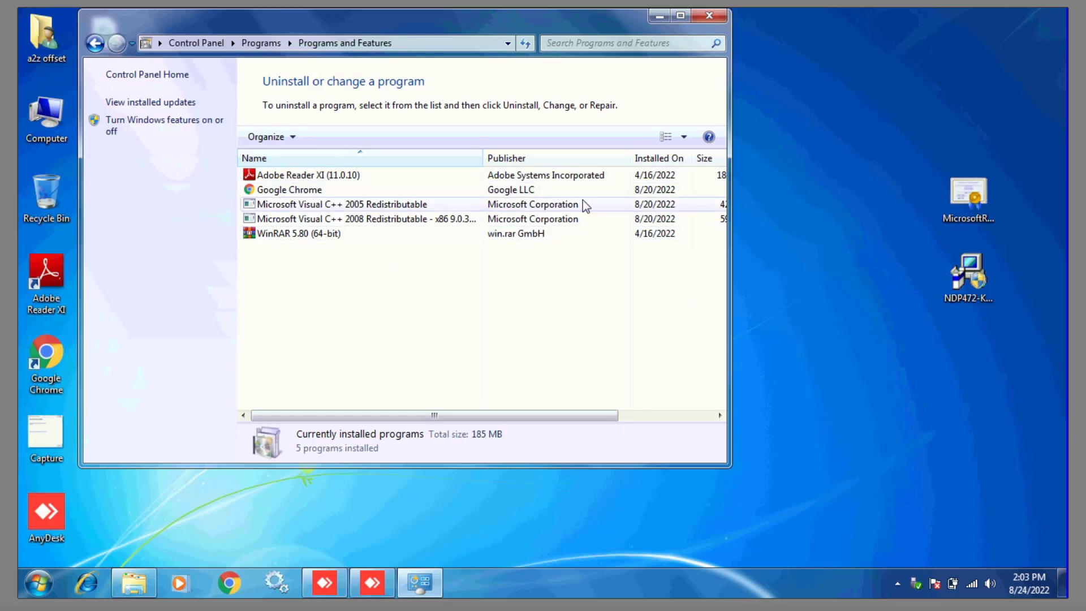
pyautogui.click(710, 15)
pyautogui.rightClick(582, 183)
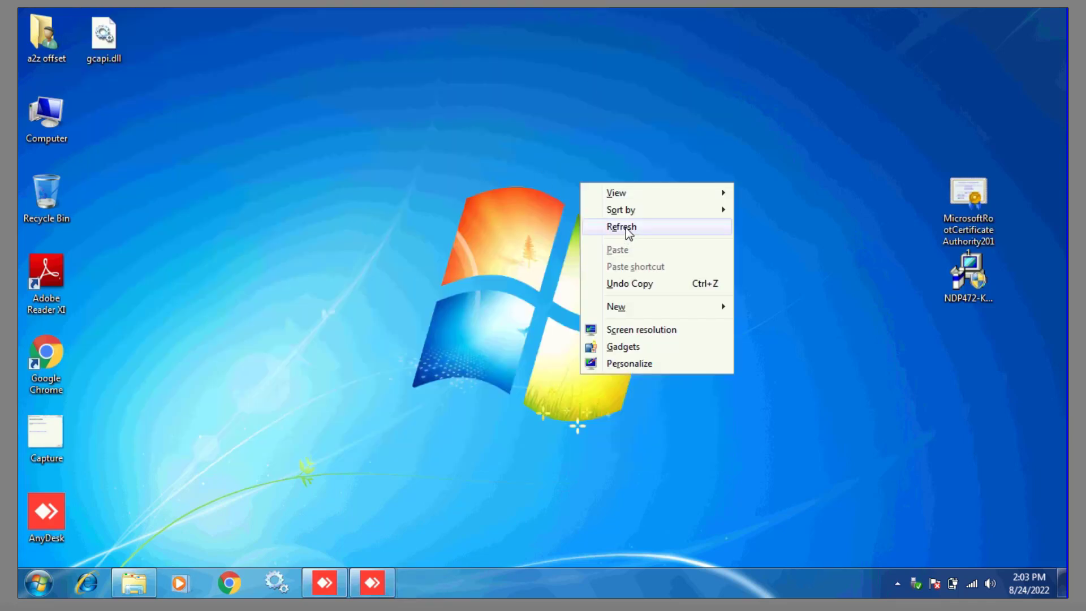
pyautogui.click(627, 228)
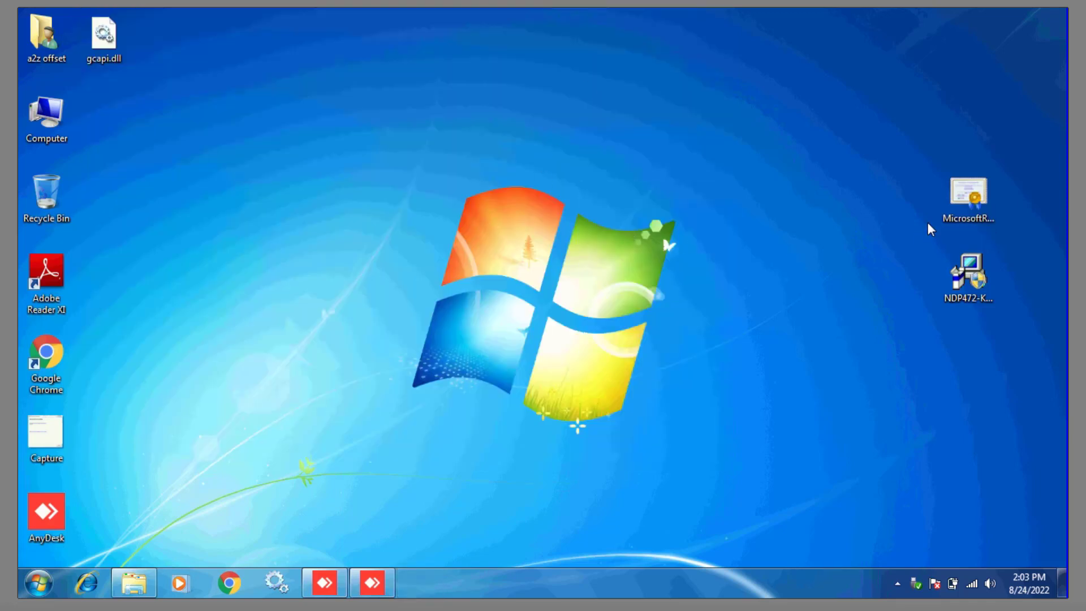
pyautogui.click(965, 207)
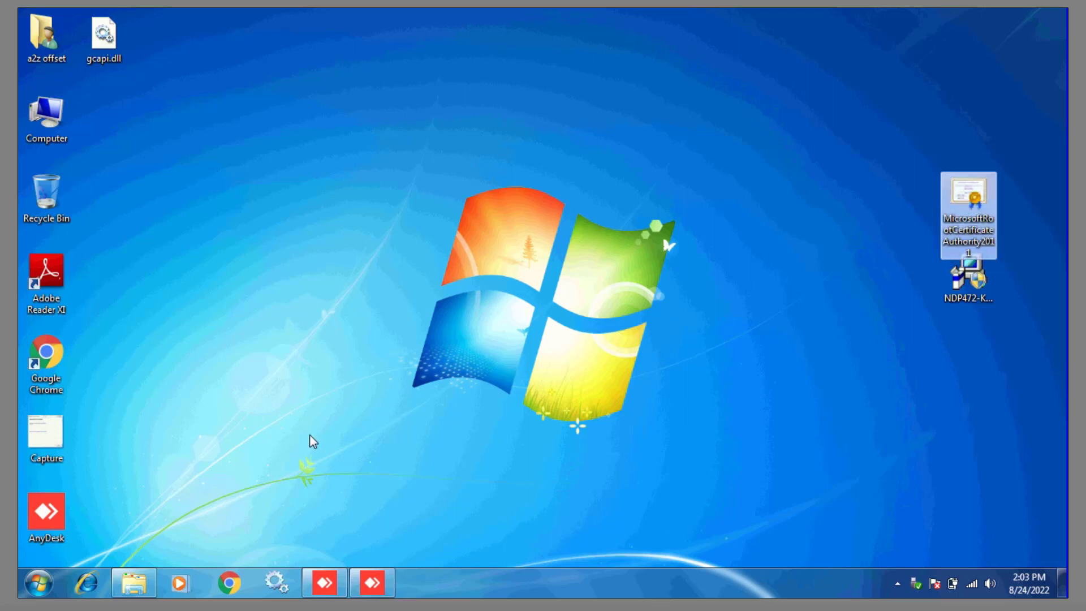
# - Search for MMC, launch the Microsoft Management Console with permission to make changes, and move its window clear of the certificate file
pyautogui.click(44, 587)
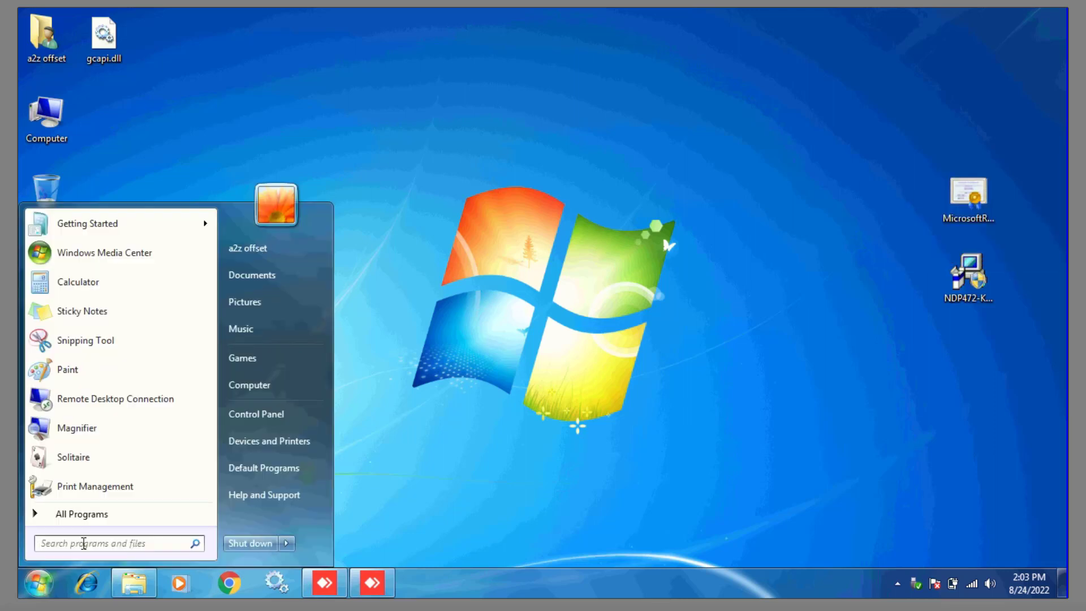
pyautogui.click(84, 543)
pyautogui.write('MMC')
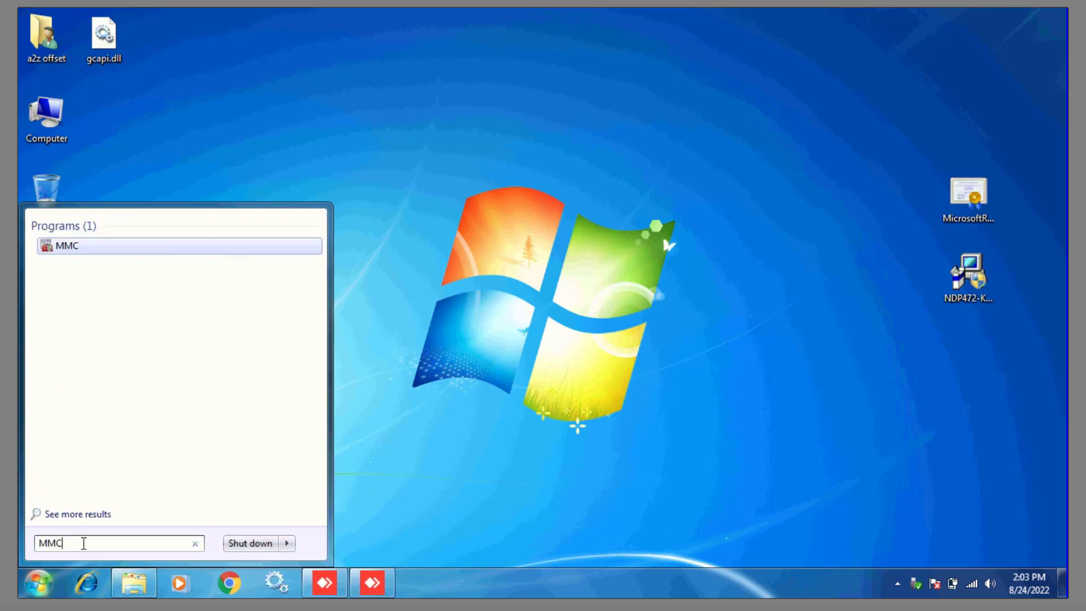
pyautogui.click(66, 249)
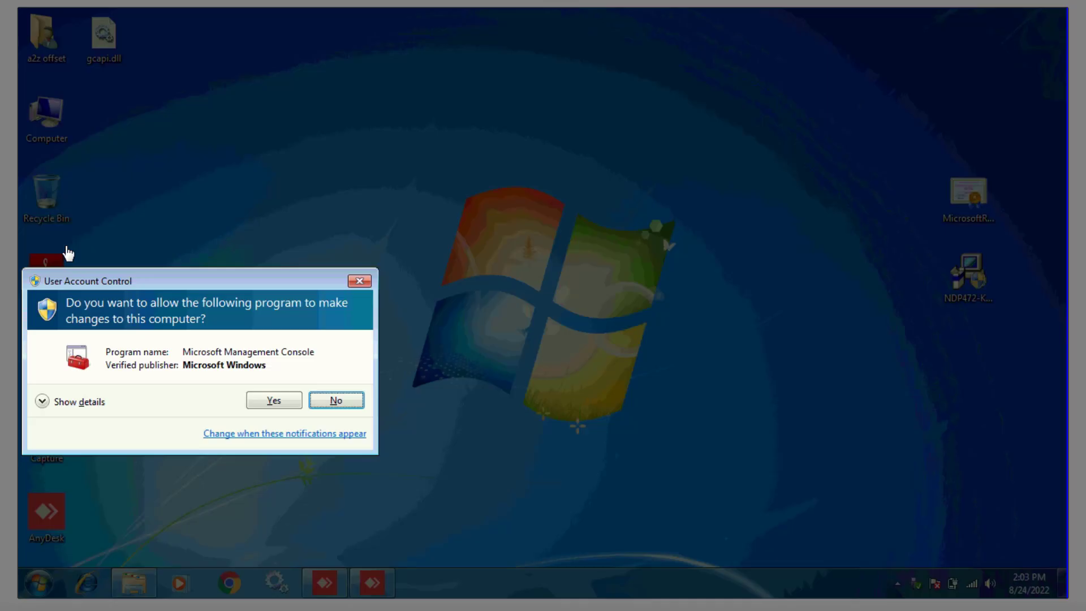
pyautogui.click(280, 399)
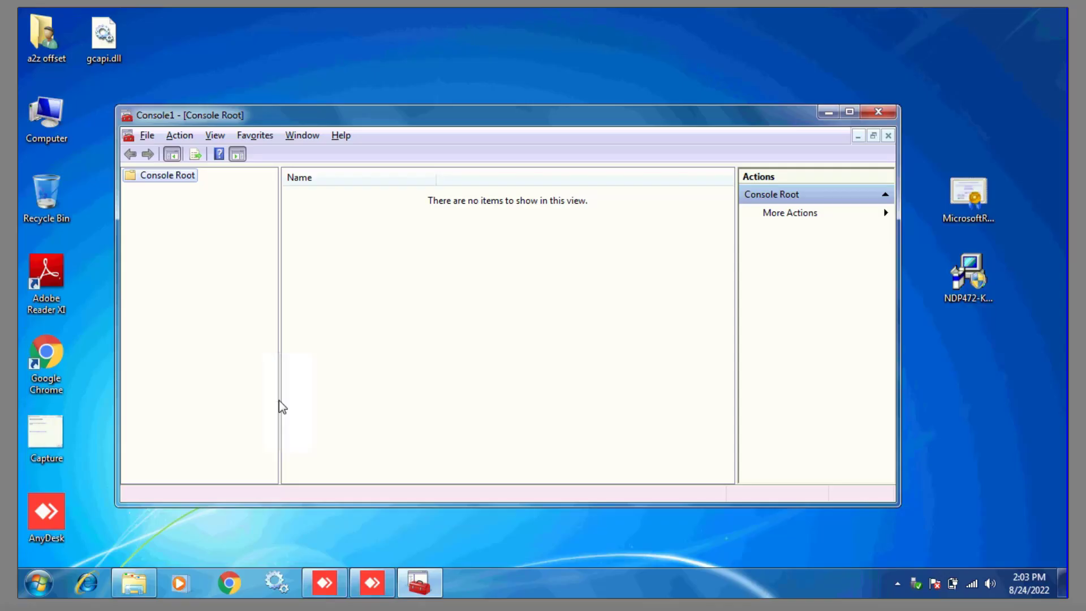
pyautogui.moveTo(647, 111); pyautogui.dragTo(597, 104)
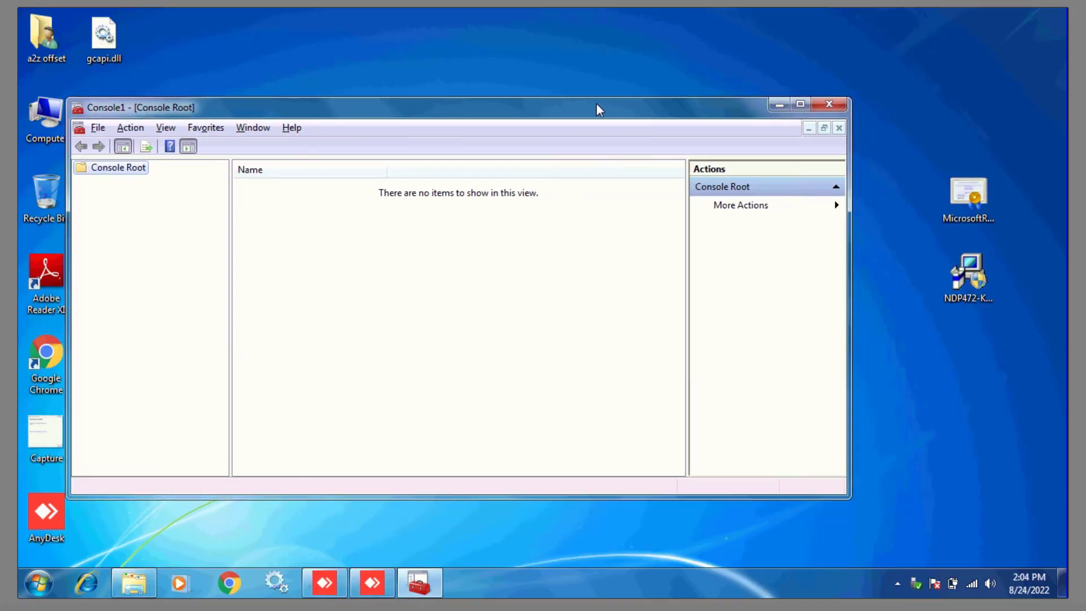
# - Open the MicrosoftRootCertificateAuthority2011 certificate file from the desktop, accepting the security warning
pyautogui.click(976, 190)
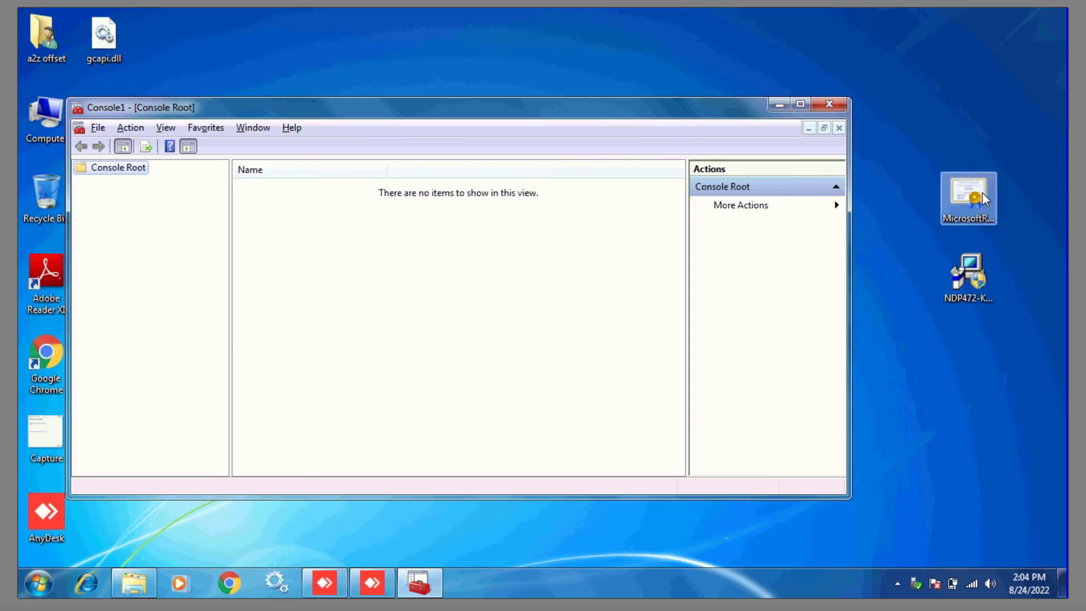
pyautogui.rightClick(975, 194)
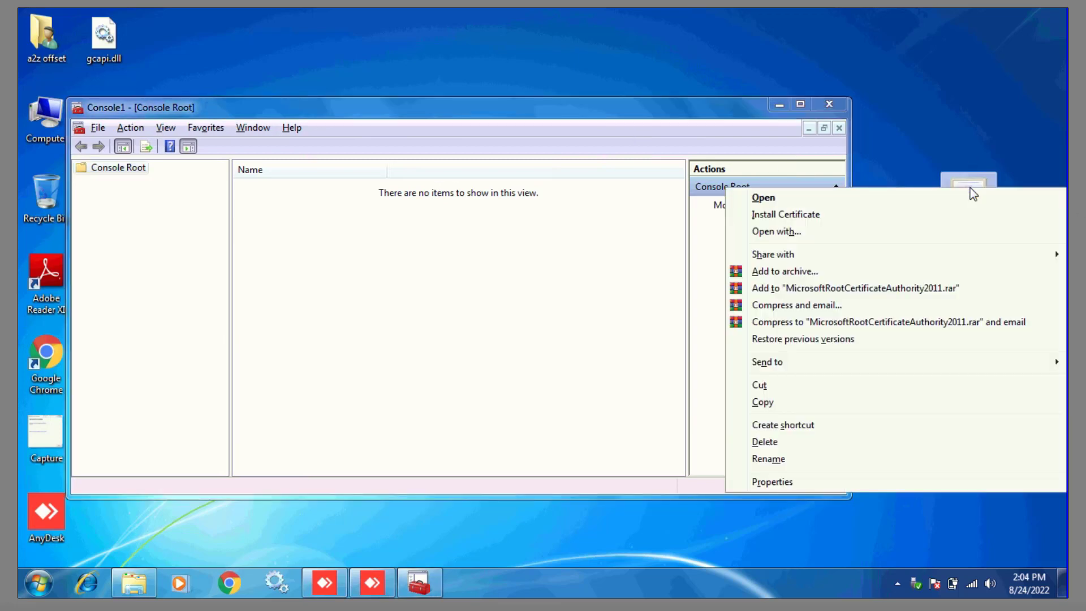
pyautogui.click(782, 198)
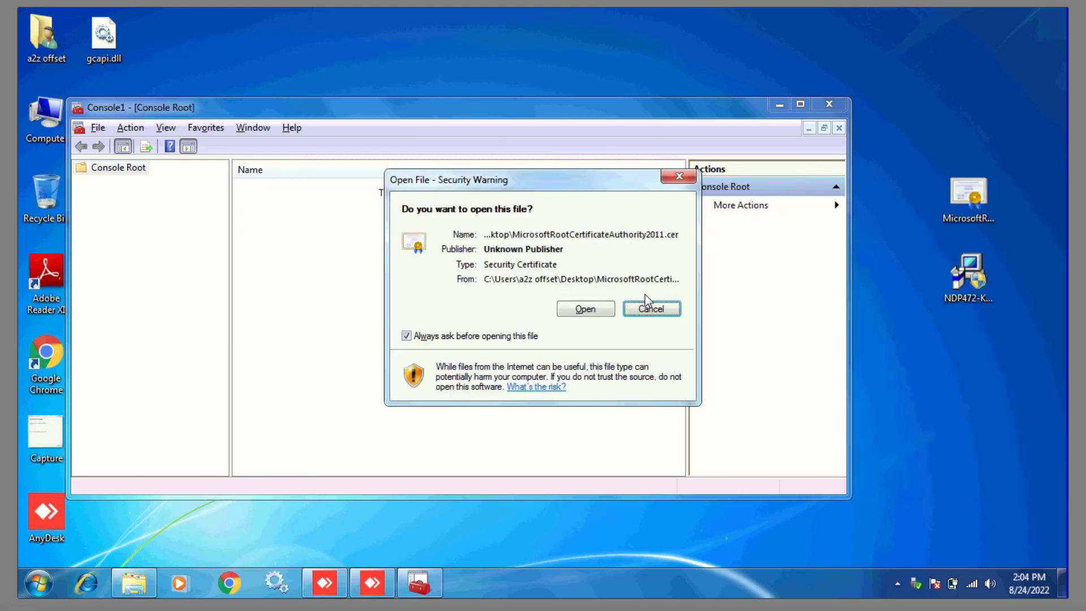
pyautogui.click(585, 309)
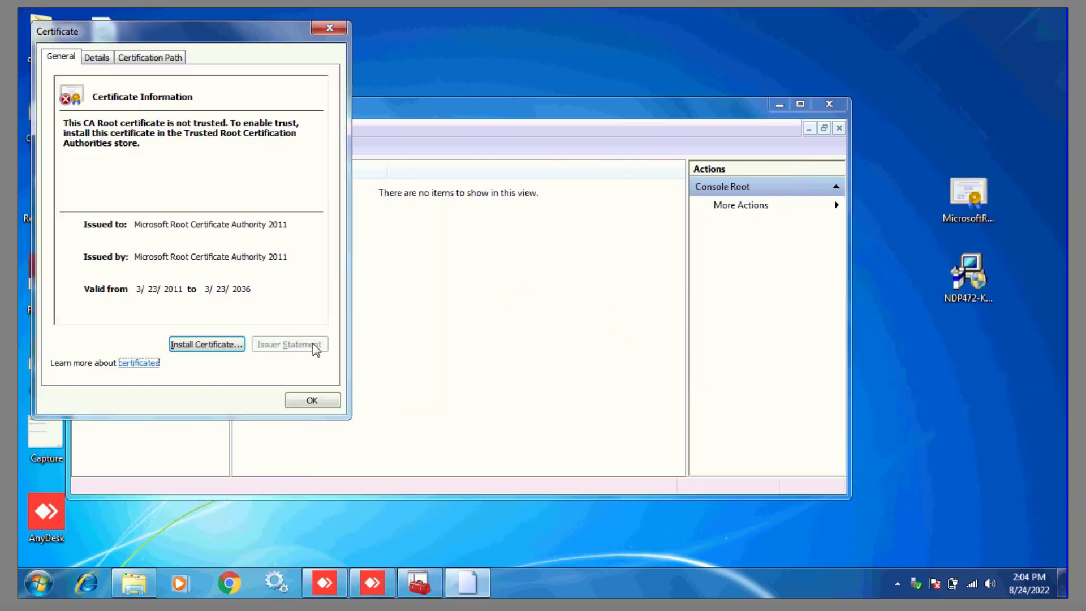
# - Install the certificate with the store selected automatically based on certificate type, and close the Certificate dialog
pyautogui.click(207, 345)
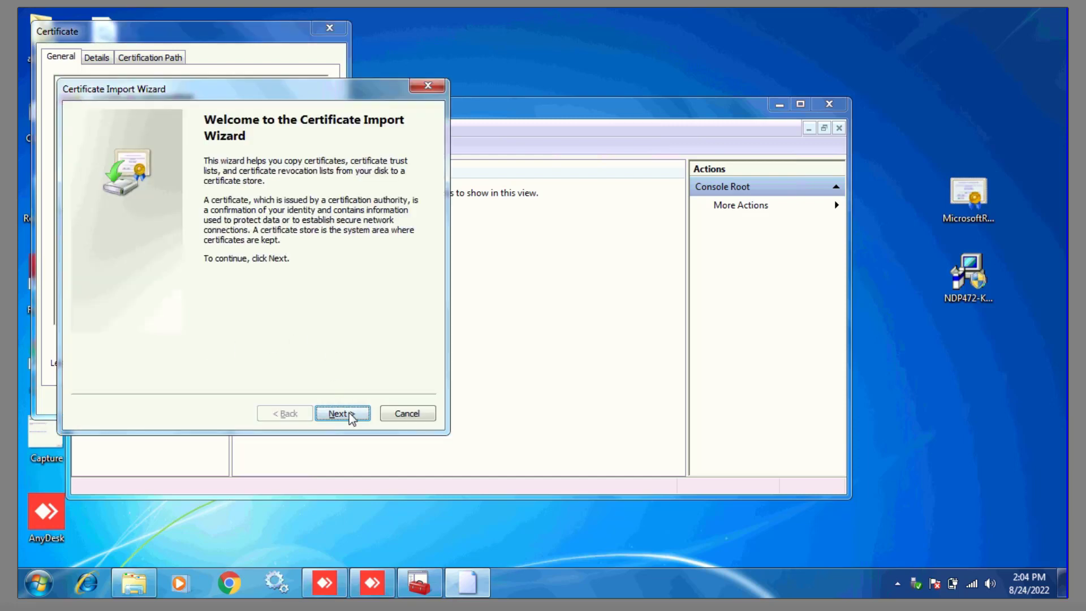
pyautogui.click(351, 415)
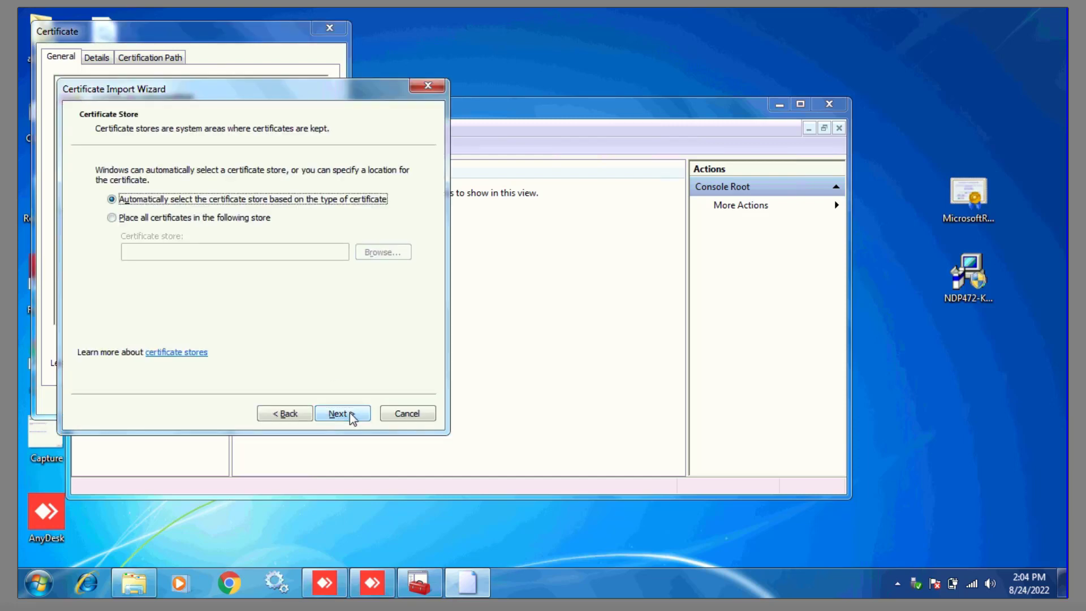
pyautogui.click(351, 416)
pyautogui.click(351, 416)
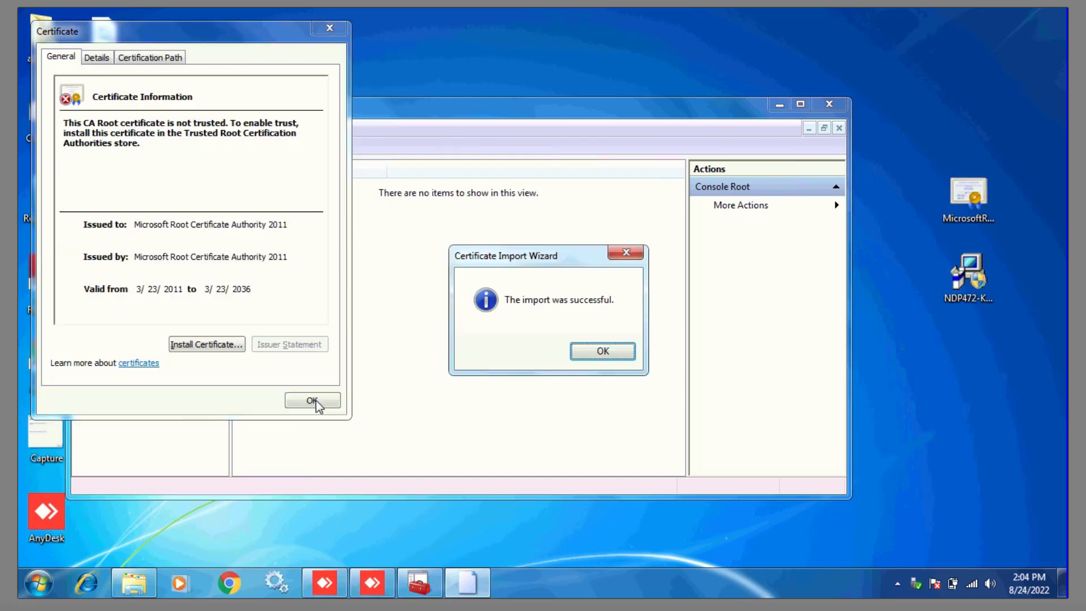
pyautogui.click(611, 355)
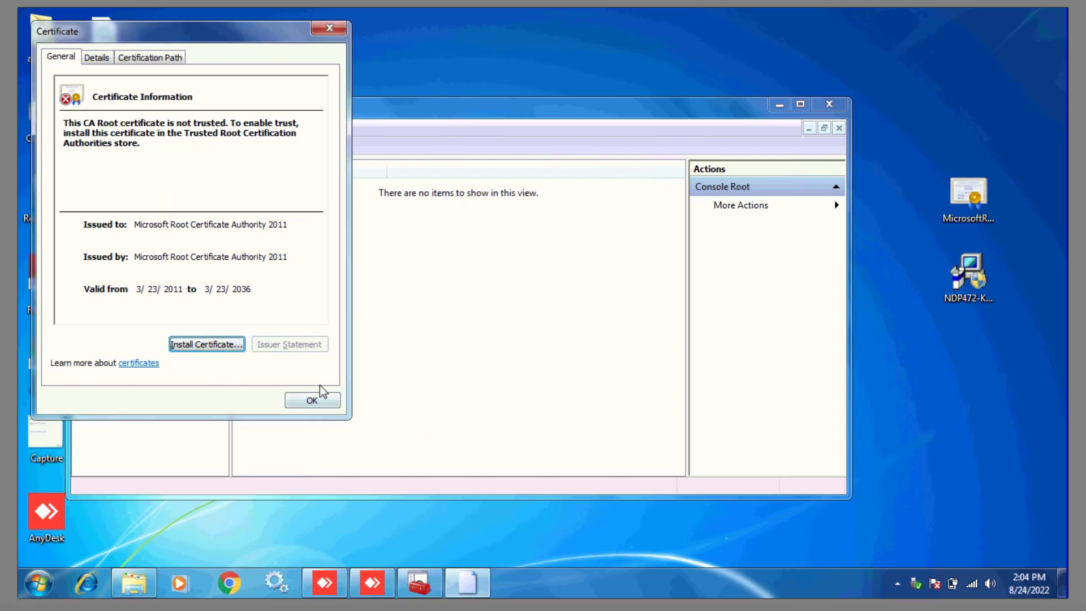
pyautogui.click(313, 400)
pyautogui.rightClick(501, 58)
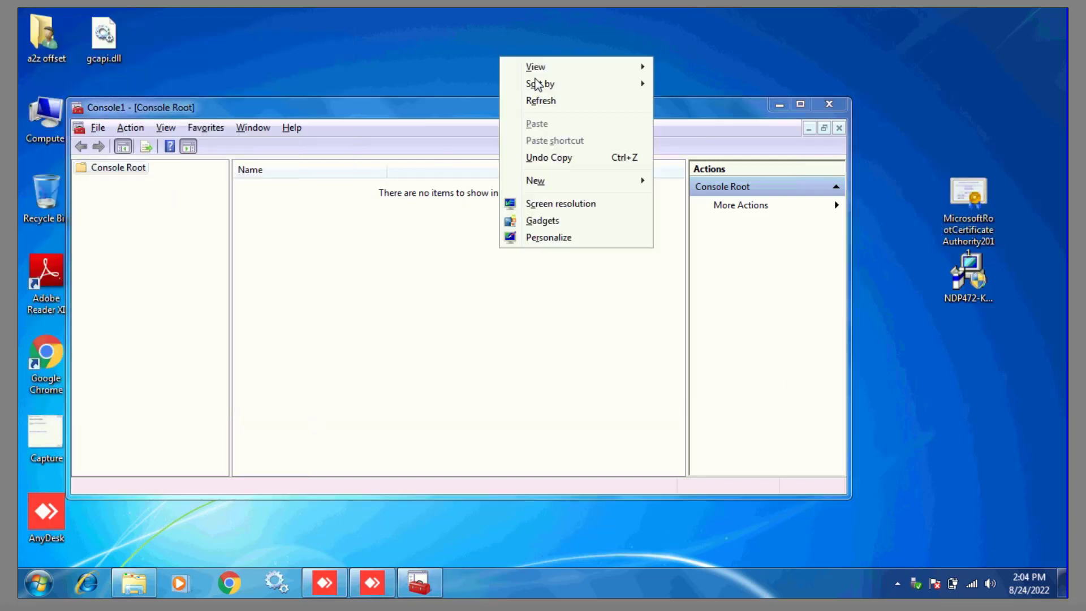
pyautogui.click(544, 101)
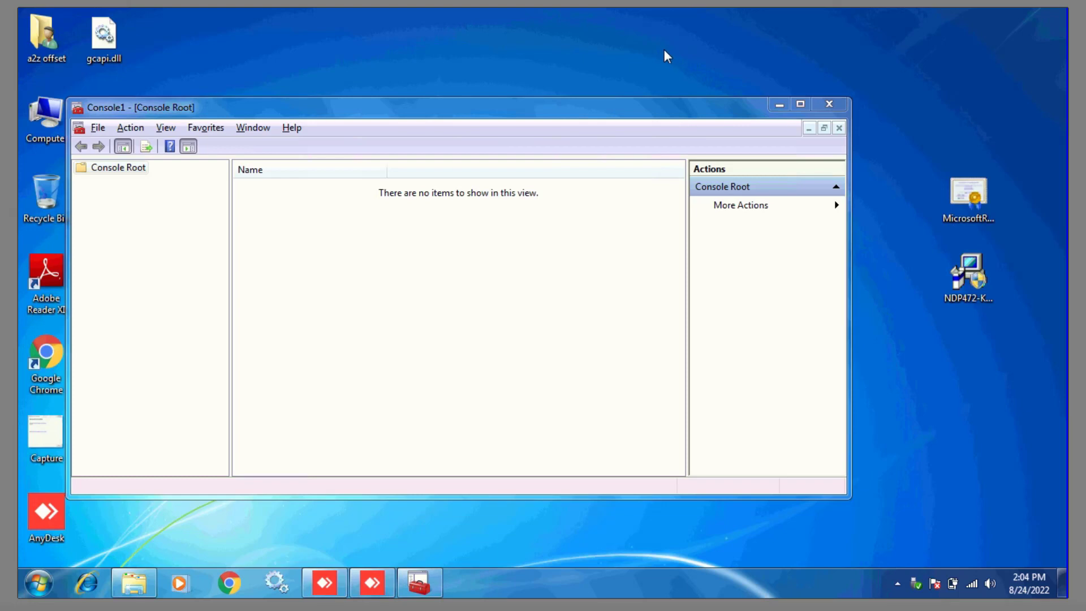
pyautogui.rightClick(720, 23)
pyautogui.click(753, 61)
# - Add the Certificates snap-in to the console for the computer account, managing the local computer
pyautogui.click(98, 128)
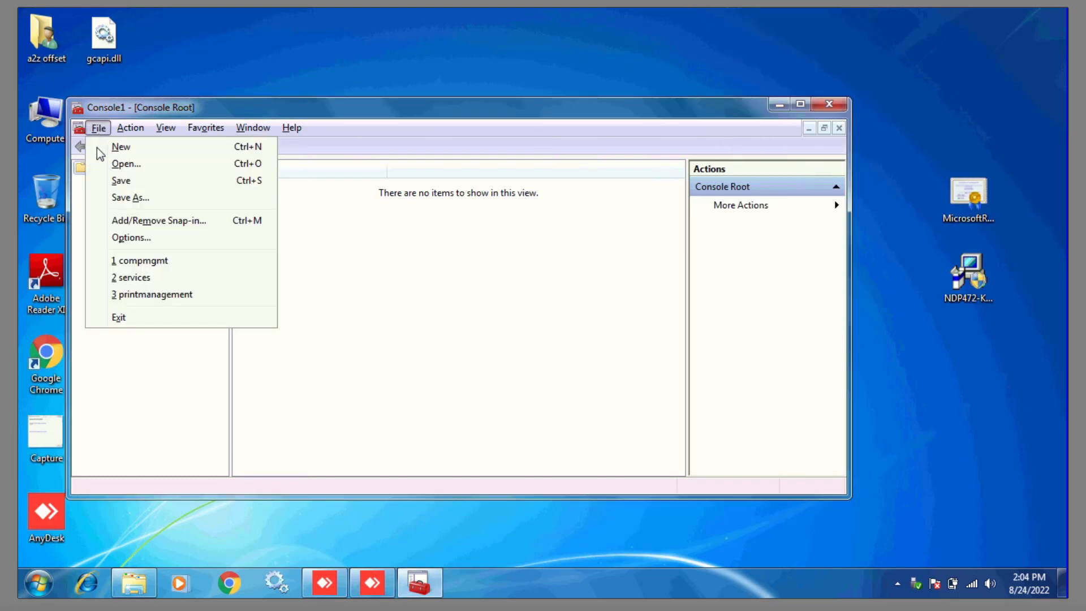
pyautogui.click(142, 222)
pyautogui.click(242, 241)
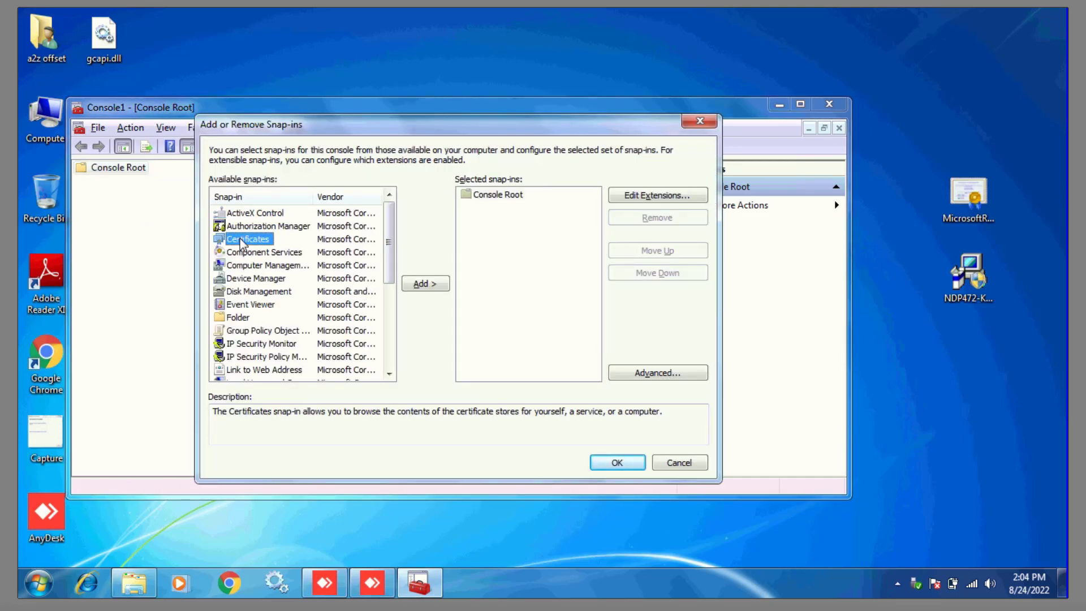
pyautogui.click(426, 284)
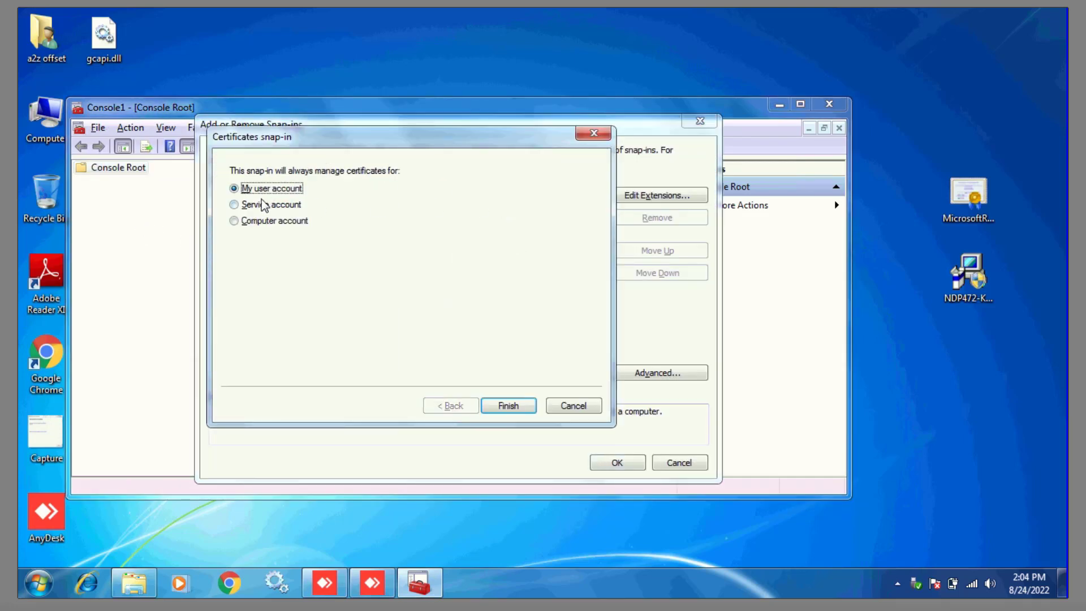
pyautogui.click(235, 221)
pyautogui.click(509, 405)
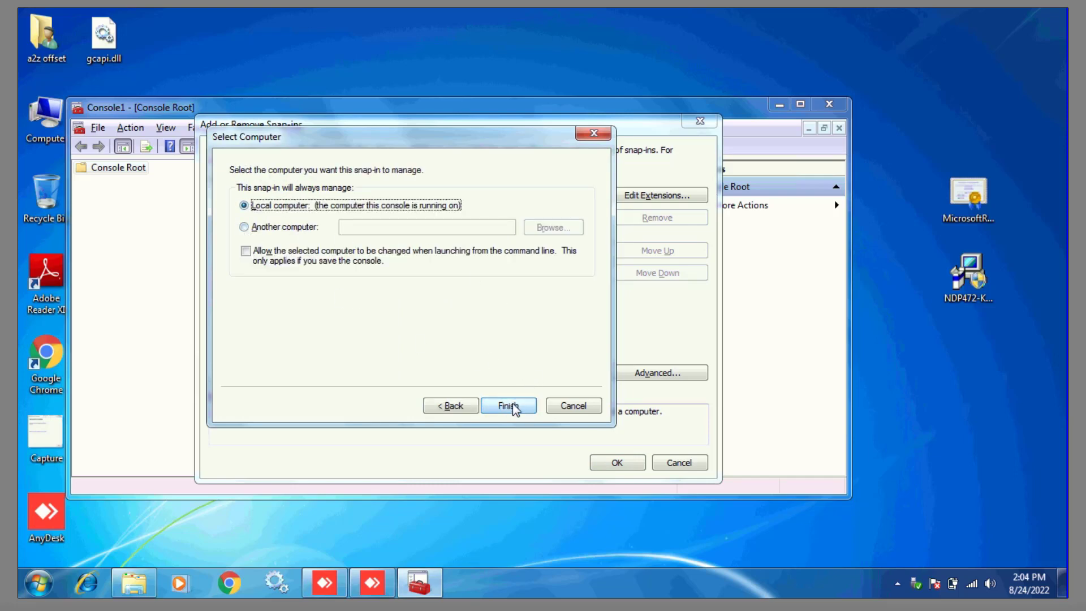
pyautogui.click(523, 407)
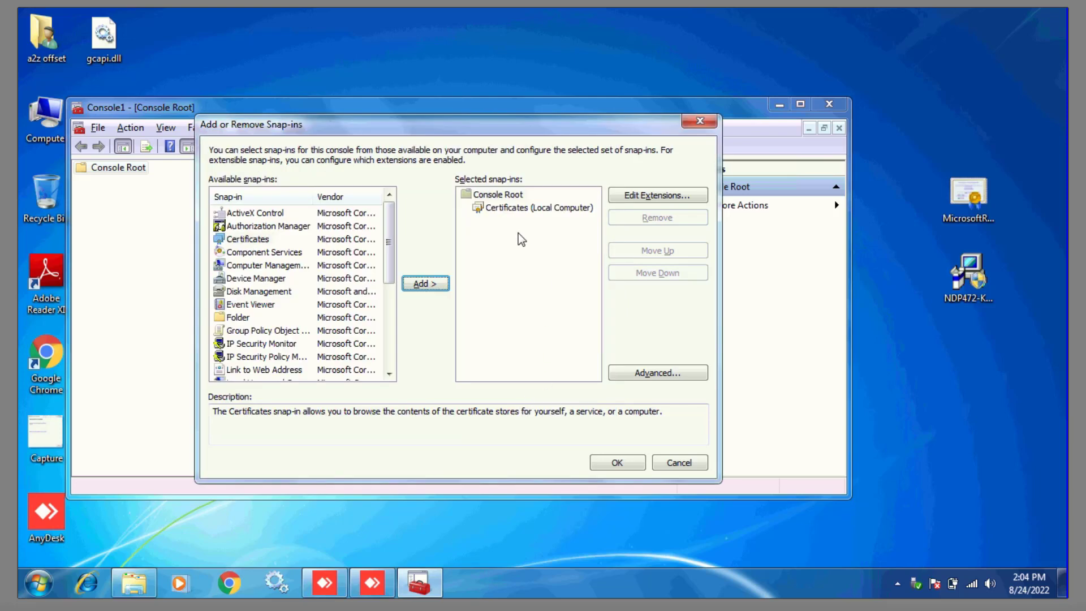
pyautogui.click(510, 207)
pyautogui.click(619, 463)
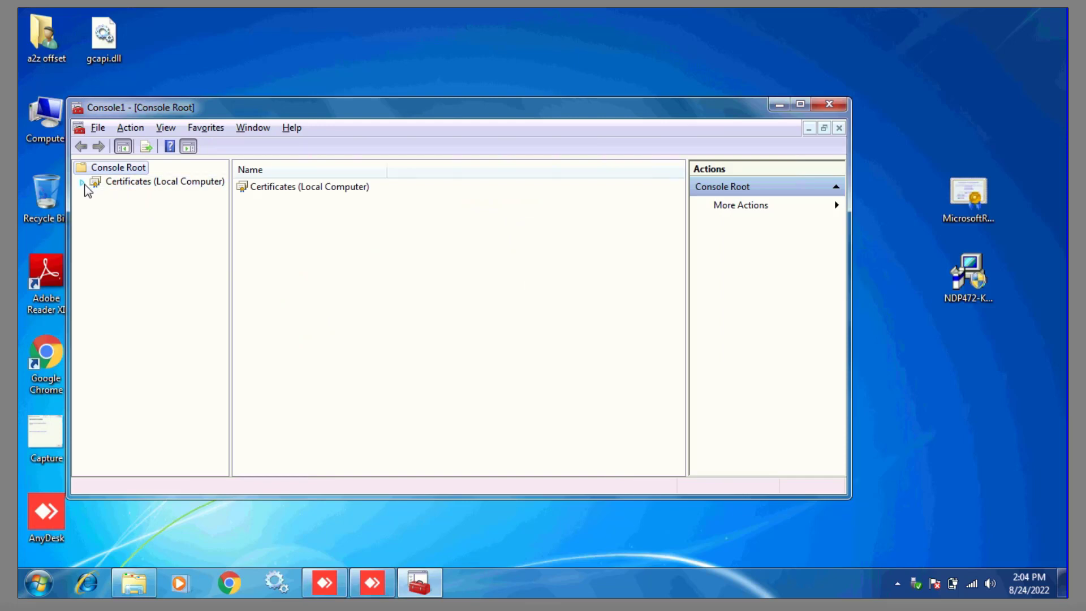
# - Expand Certificates (Local Computer) and start a certificate import into Trusted Root Certification Authorities, advancing to the file selection
pyautogui.click(82, 182)
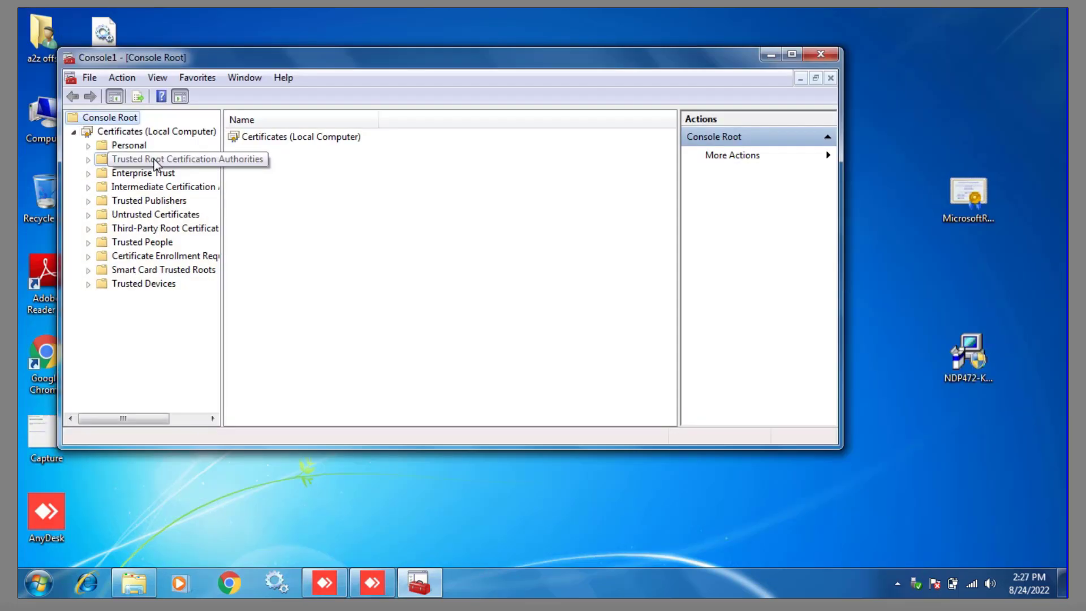
pyautogui.click(157, 161)
pyautogui.rightClick(154, 160)
pyautogui.moveTo(243, 188)
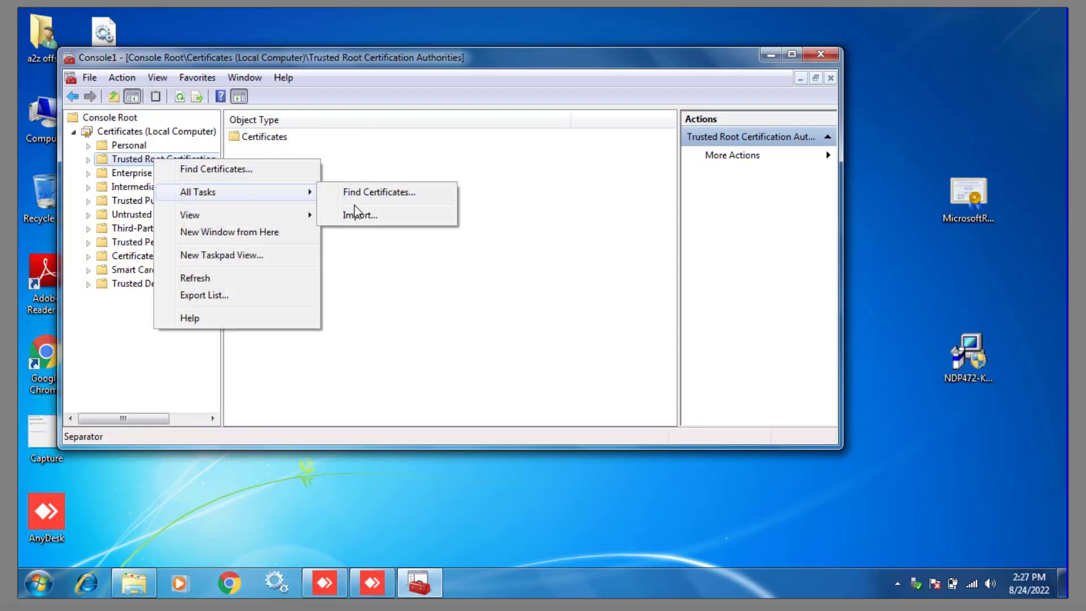
pyautogui.click(357, 215)
pyautogui.click(362, 398)
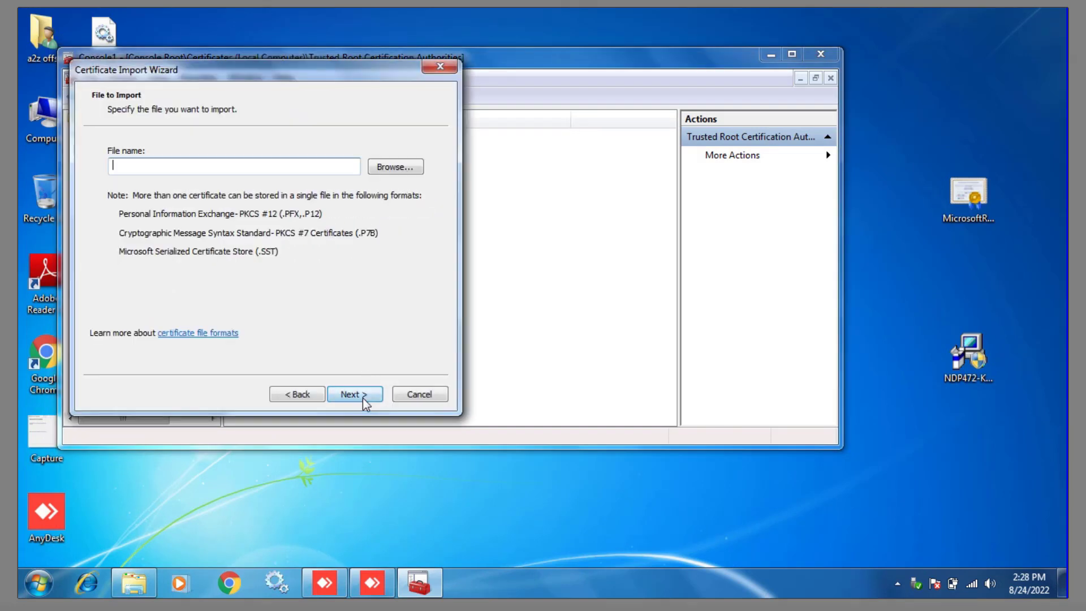
# - Choose MicrosoftRootCertificateAuthority2011 from the Desktop folder as the certificate file to import
pyautogui.click(385, 167)
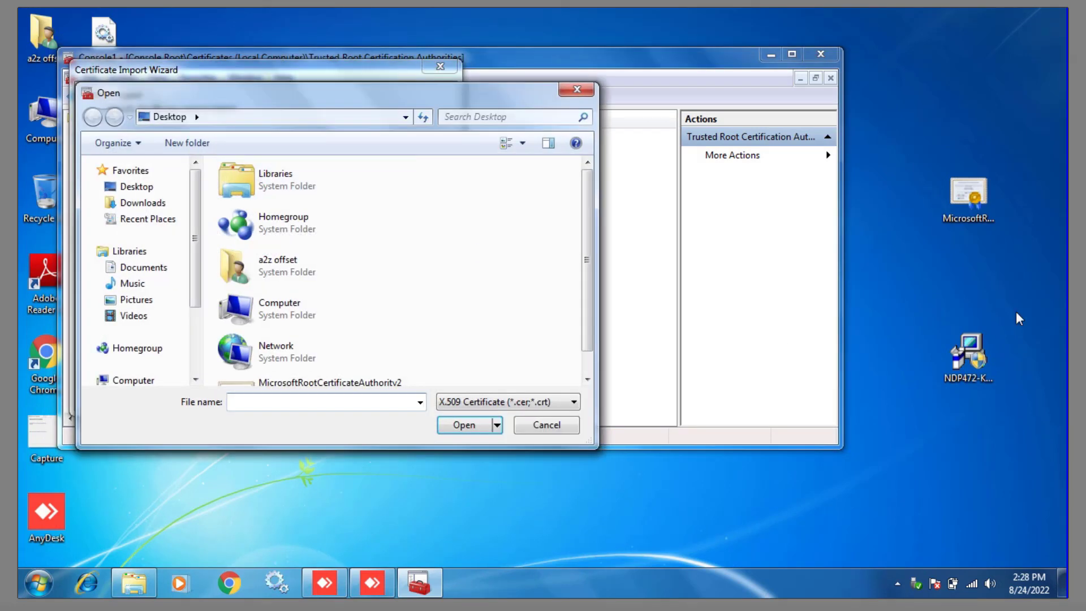
pyautogui.moveTo(922, 147); pyautogui.dragTo(1004, 208)
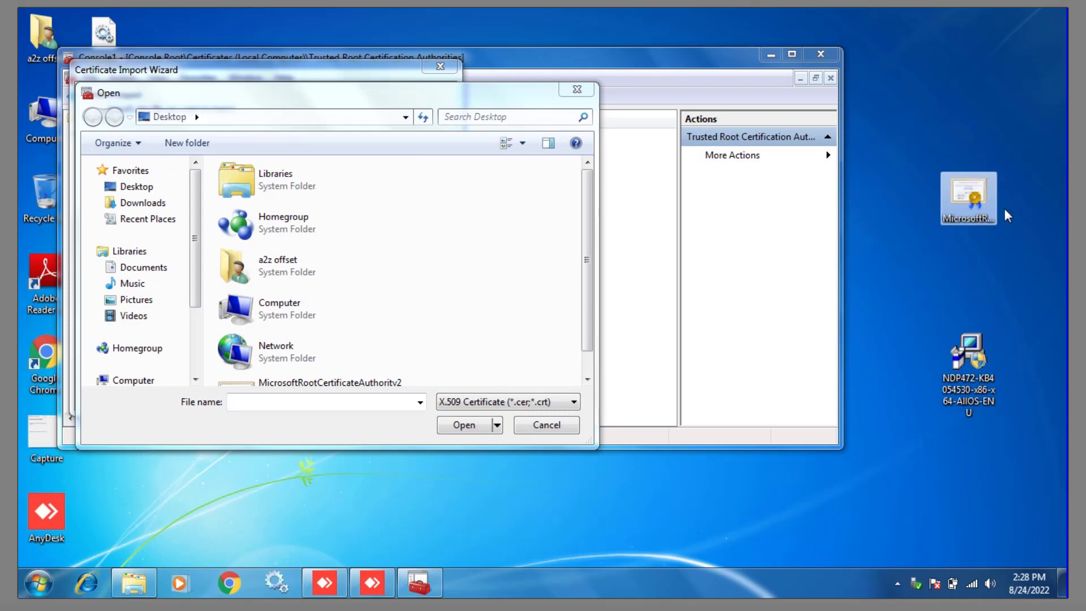
pyautogui.click(136, 189)
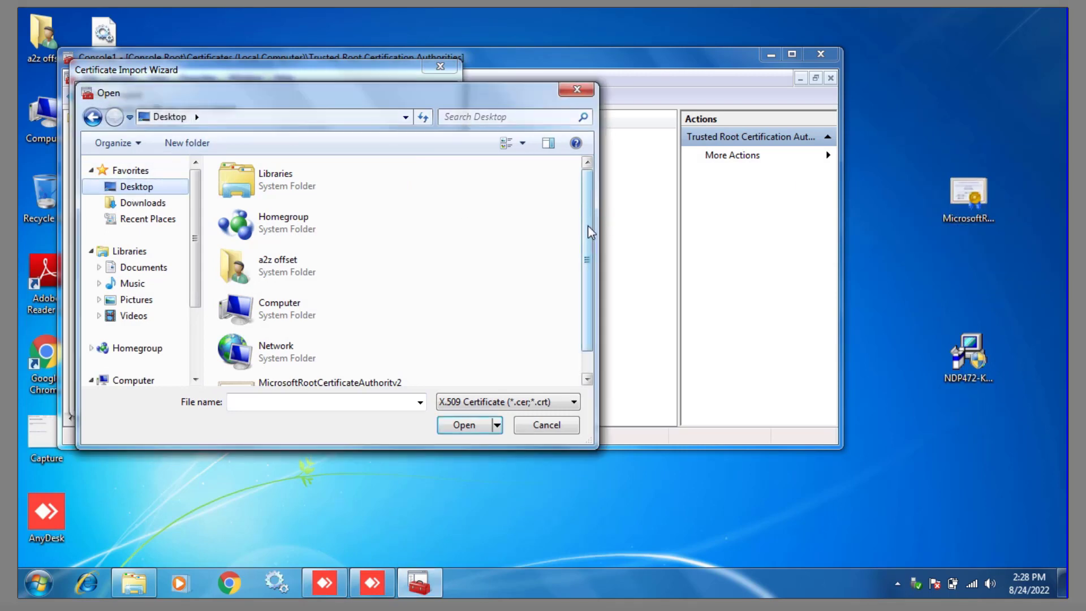
pyautogui.scroll(-1, 588, 226)
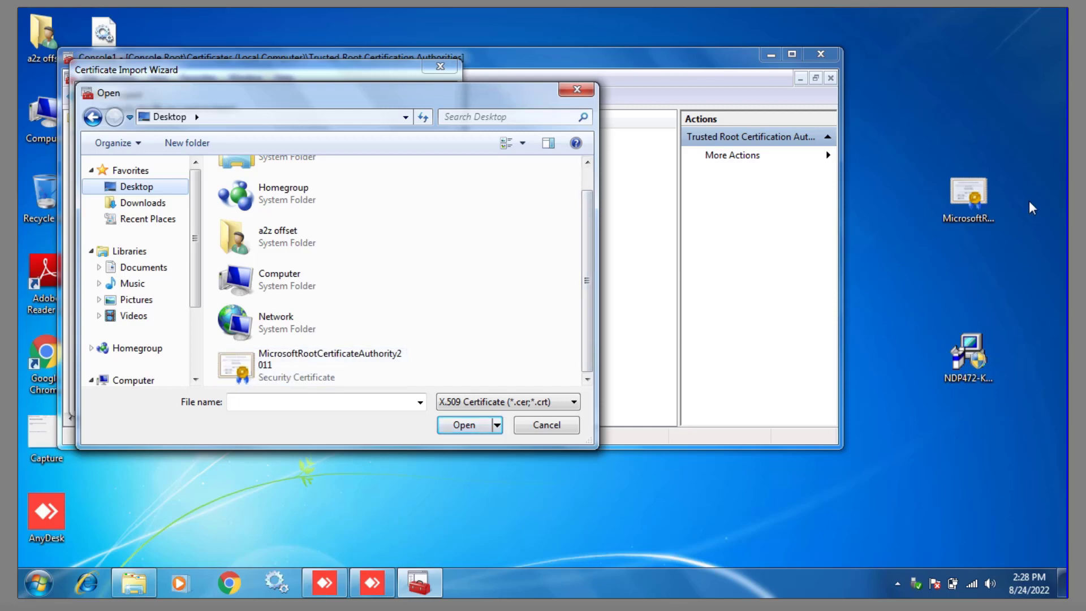
pyautogui.click(274, 361)
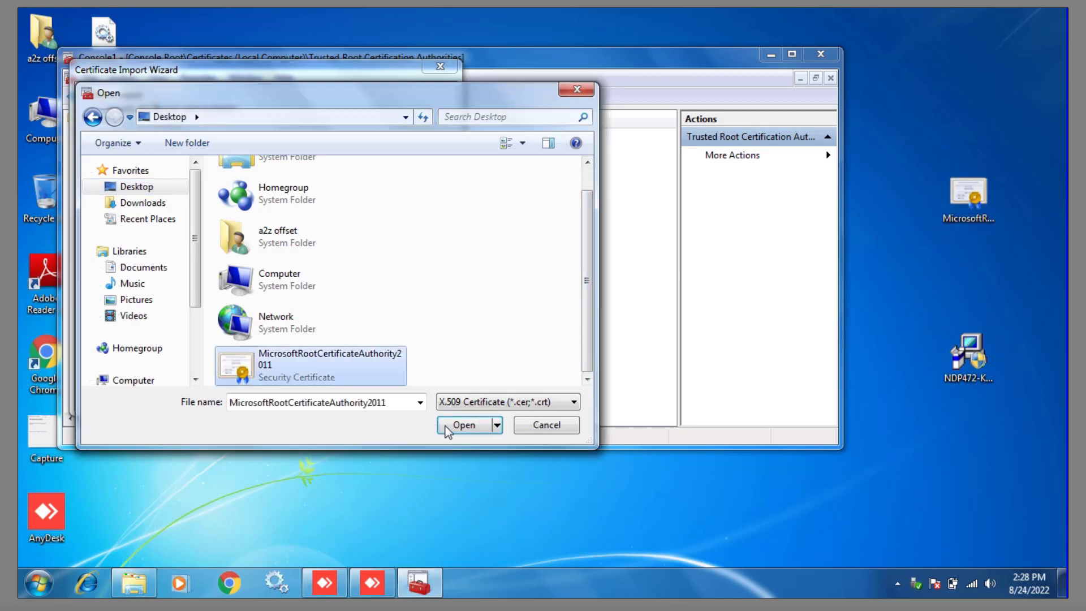
pyautogui.click(464, 425)
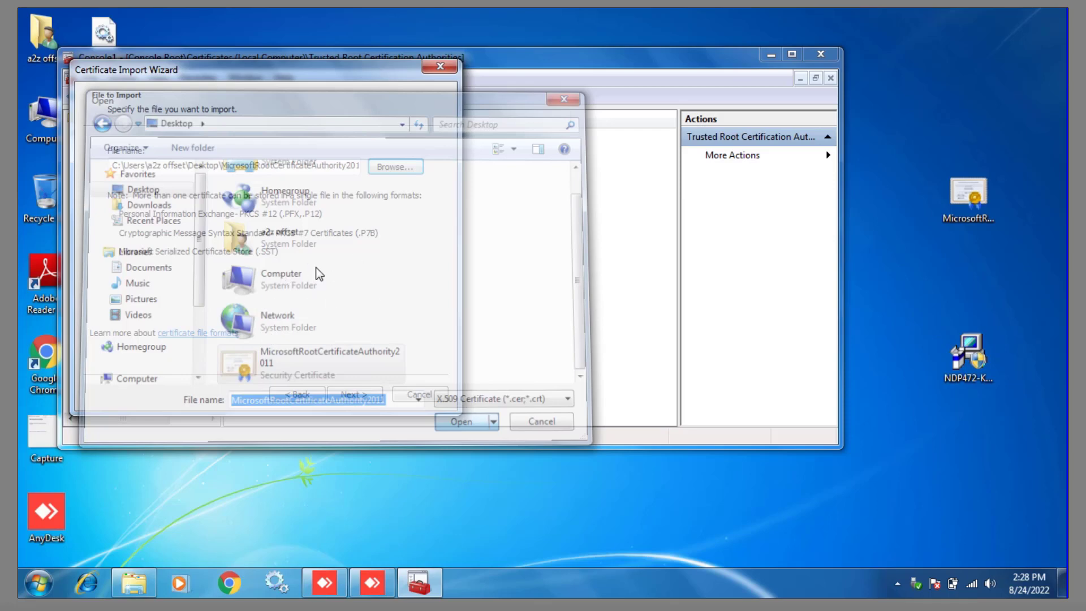
# - Complete the import into the Trusted Root Certification Authorities store, and close the console without saving its settings
pyautogui.click(359, 394)
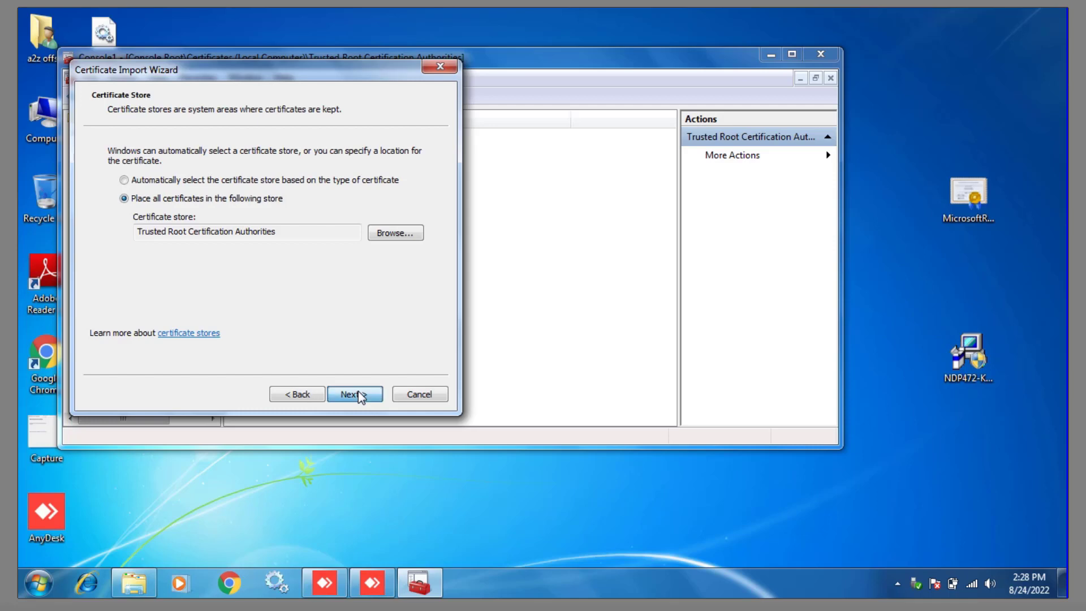
pyautogui.click(358, 391)
pyautogui.click(359, 395)
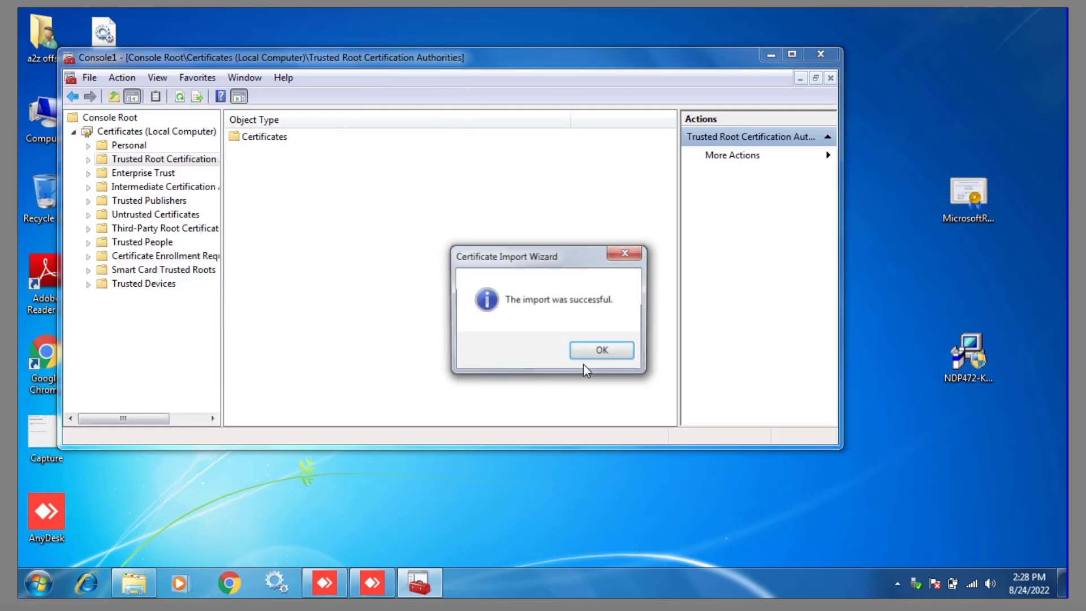
pyautogui.click(590, 350)
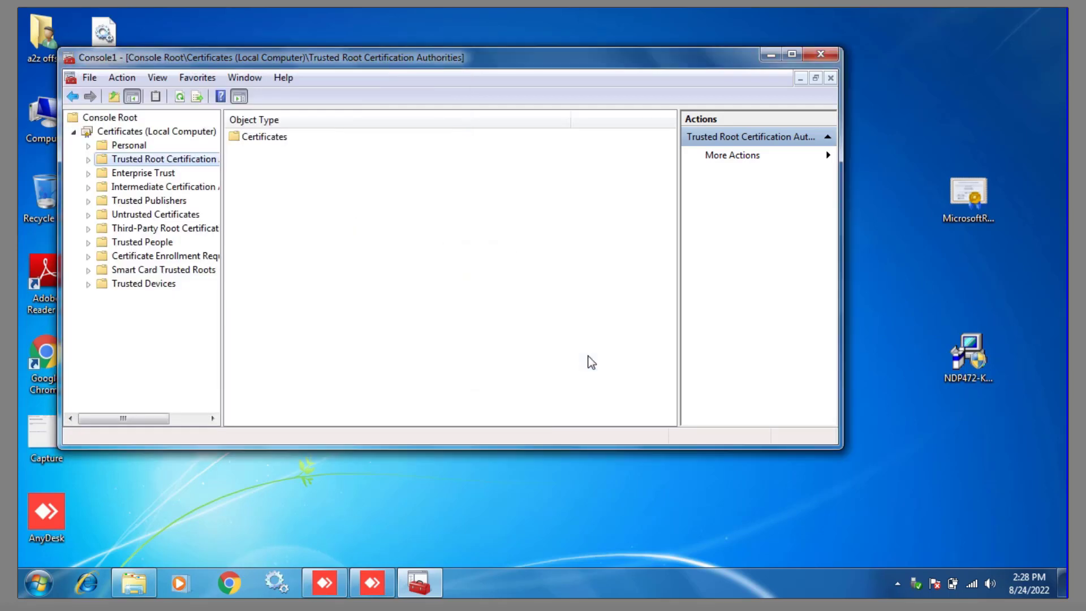
pyautogui.click(821, 57)
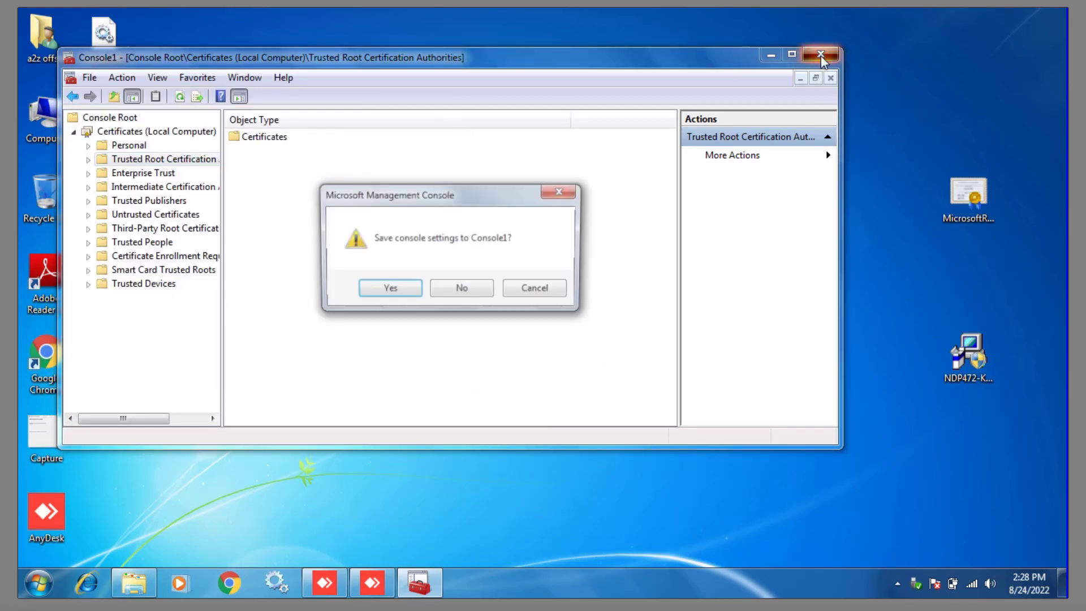
pyautogui.click(462, 289)
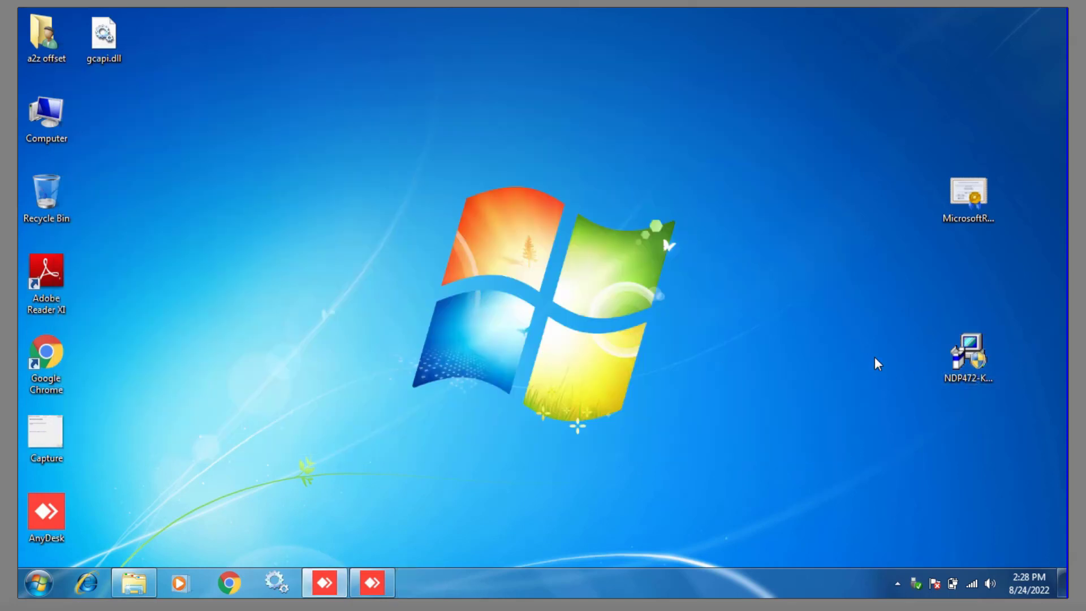
# - Launch the NDP472 installer from the desktop, accept the license terms, and start the .NET Framework 4.7.2 installation
pyautogui.moveTo(968, 356); pyautogui.dragTo(406, 323)
pyautogui.rightClick(395, 351)
pyautogui.click(425, 170)
pyautogui.click(608, 327)
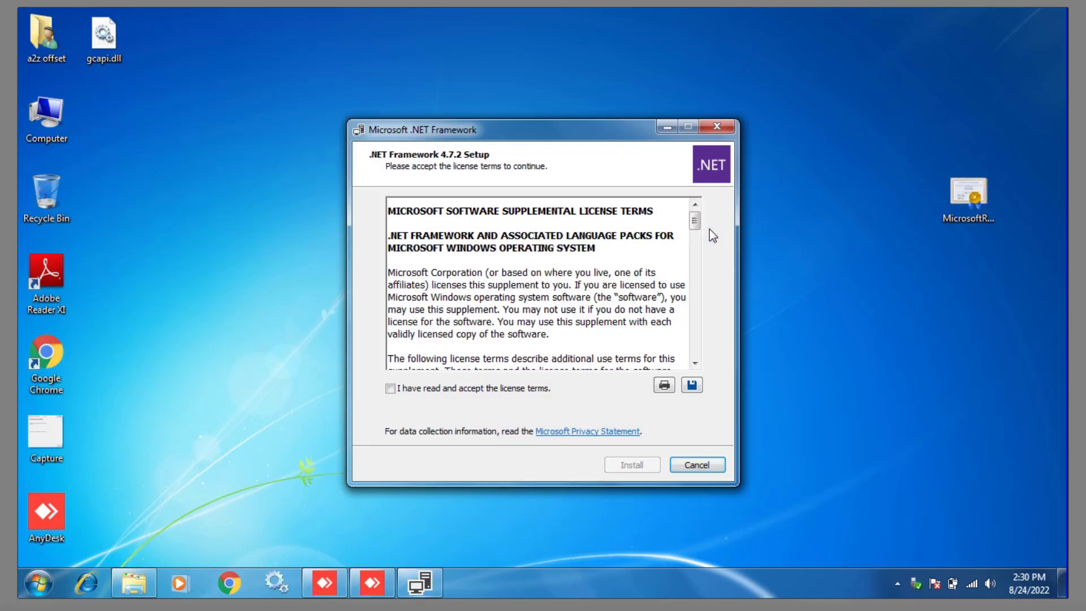
pyautogui.click(390, 389)
pyautogui.click(633, 469)
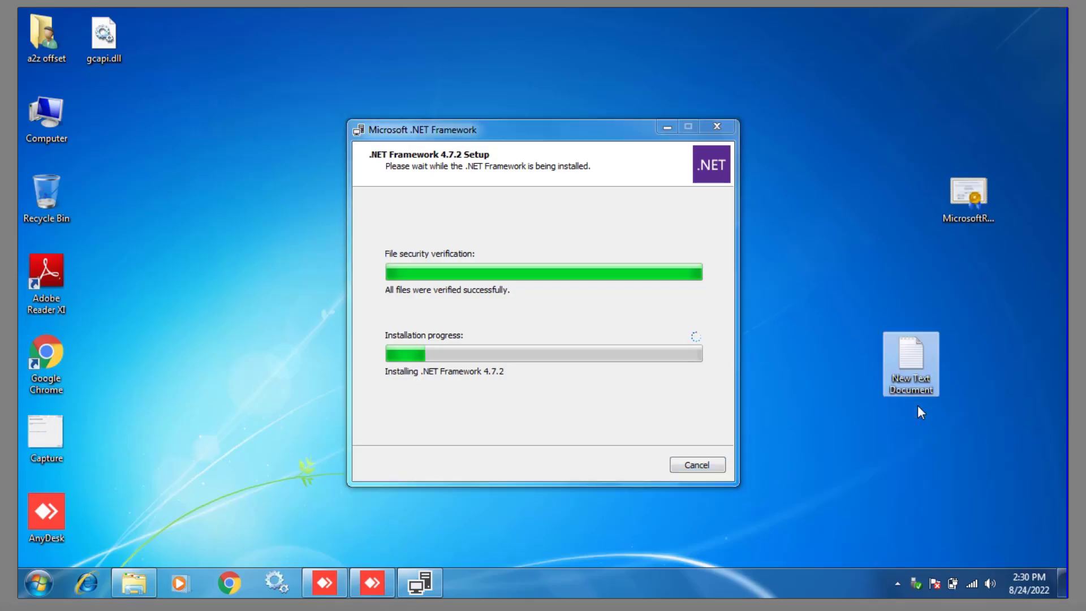
# - Place New Text Document below the certificate file on the desktop, open it, and highlight the full DOT NET 4.72 download link line
pyautogui.moveTo(911, 362); pyautogui.dragTo(970, 277)
pyautogui.doubleClick(970, 275)
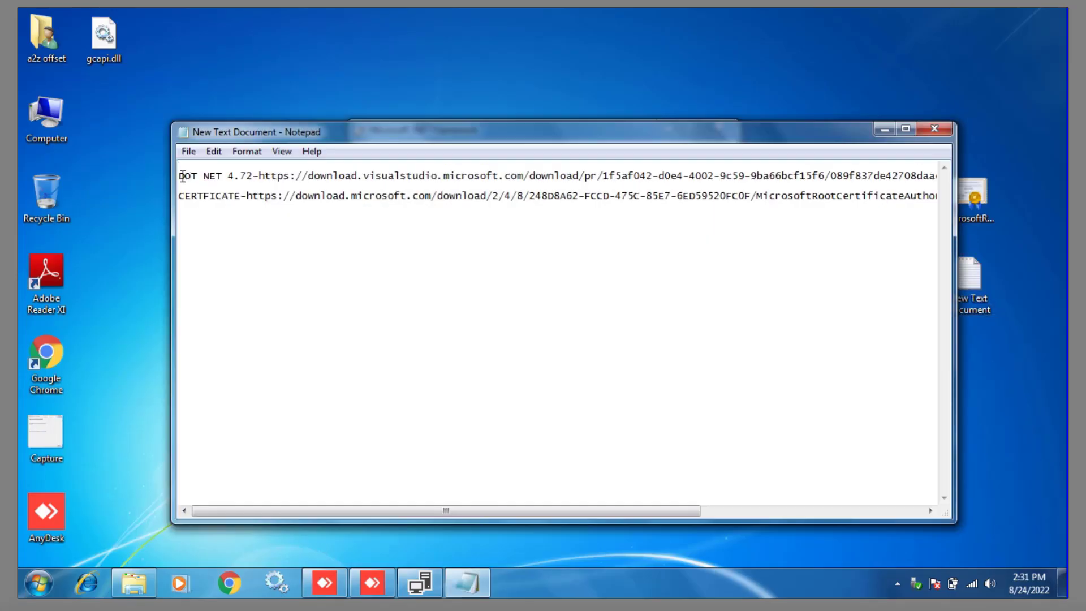
pyautogui.moveTo(210, 176); pyautogui.dragTo(944, 174)
pyautogui.hotkey('ctrl', 'Home')
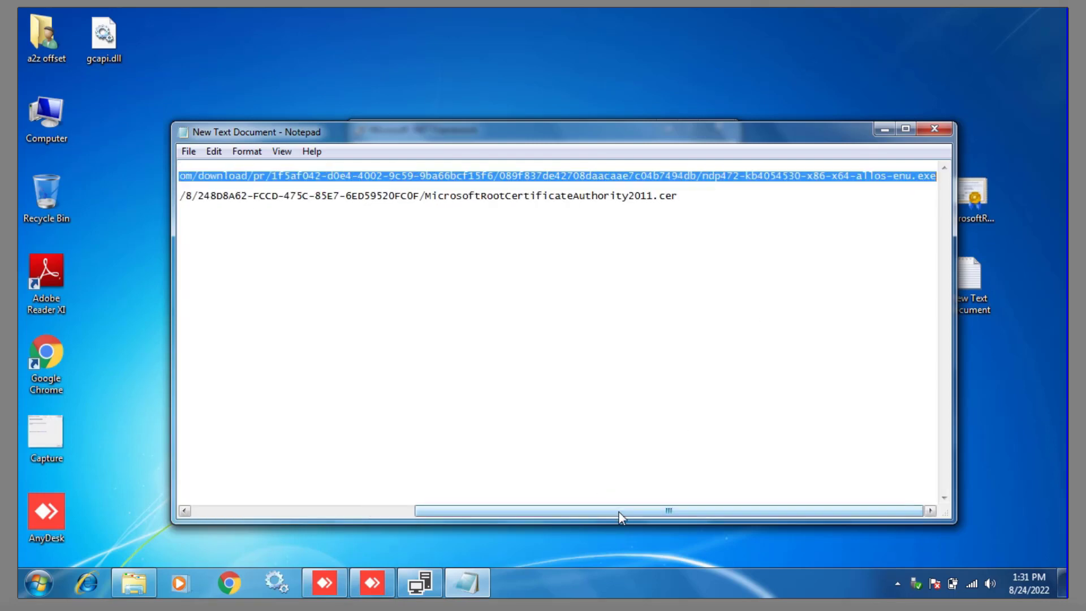
pyautogui.moveTo(622, 517); pyautogui.dragTo(321, 534)
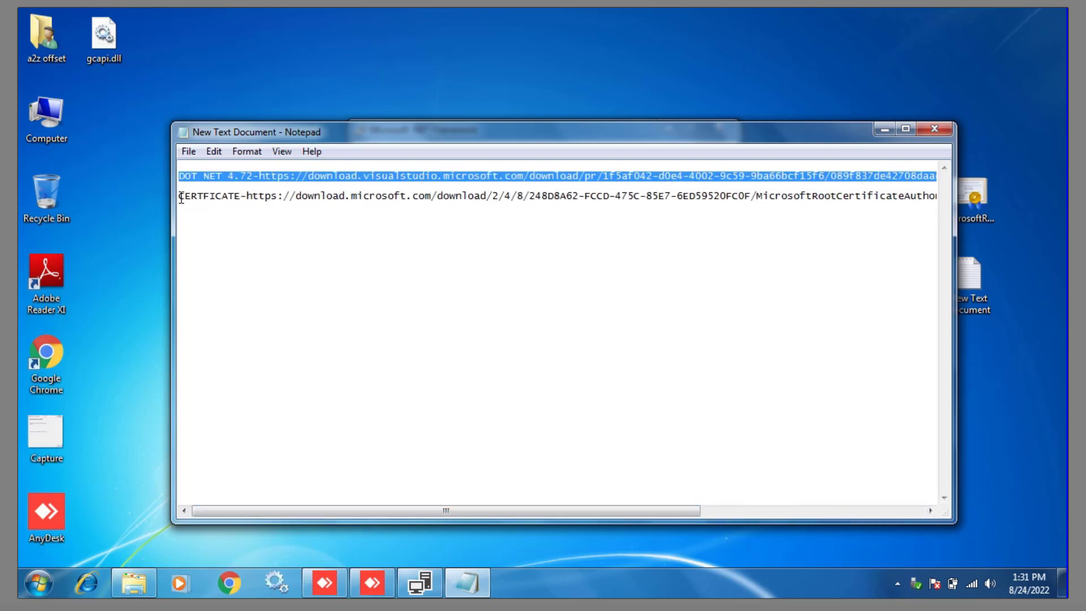
# - Highlight the full CERTFICATE download link line in New Text Document, and minimize the document window
pyautogui.moveTo(181, 198); pyautogui.dragTo(940, 196)
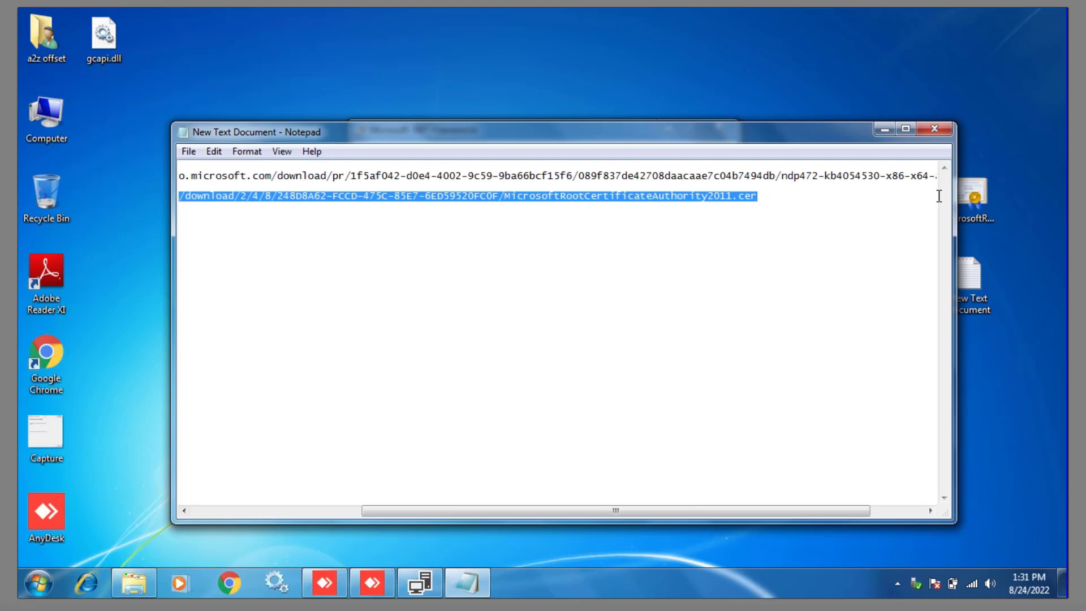
pyautogui.click(890, 133)
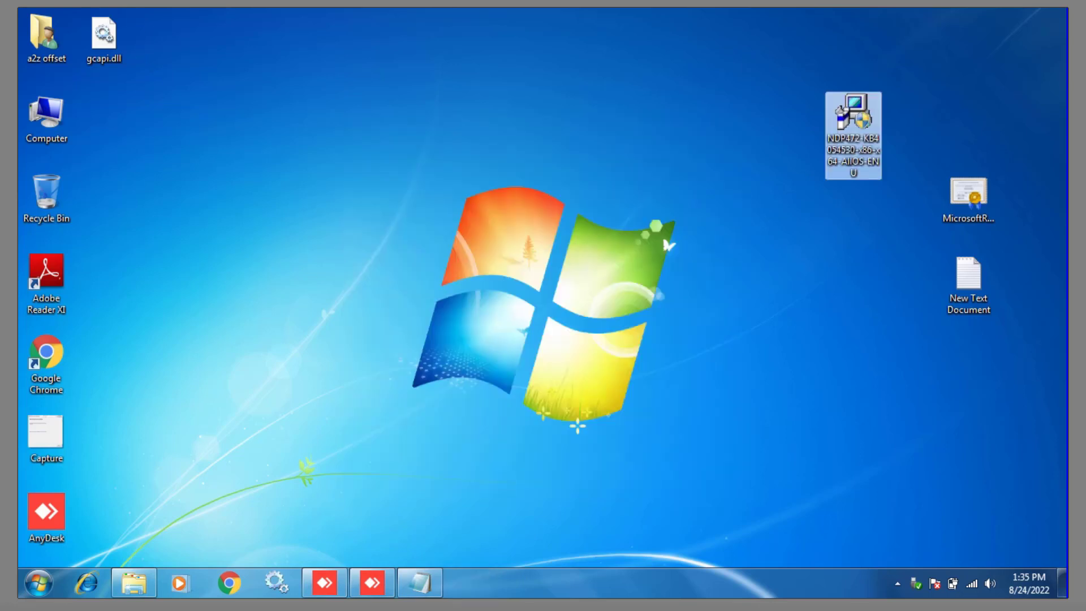
# - Reopen New Text Document from the desktop, bring its window fully into view, and highlight the whole DOT NET 4.72 link line
pyautogui.click(966, 280)
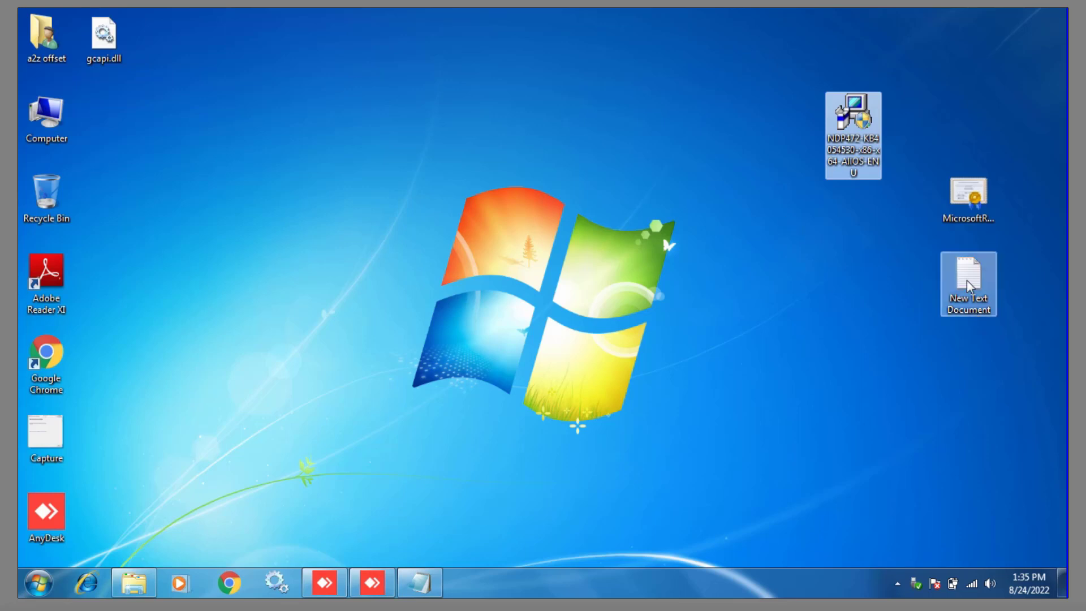
pyautogui.doubleClick(967, 280)
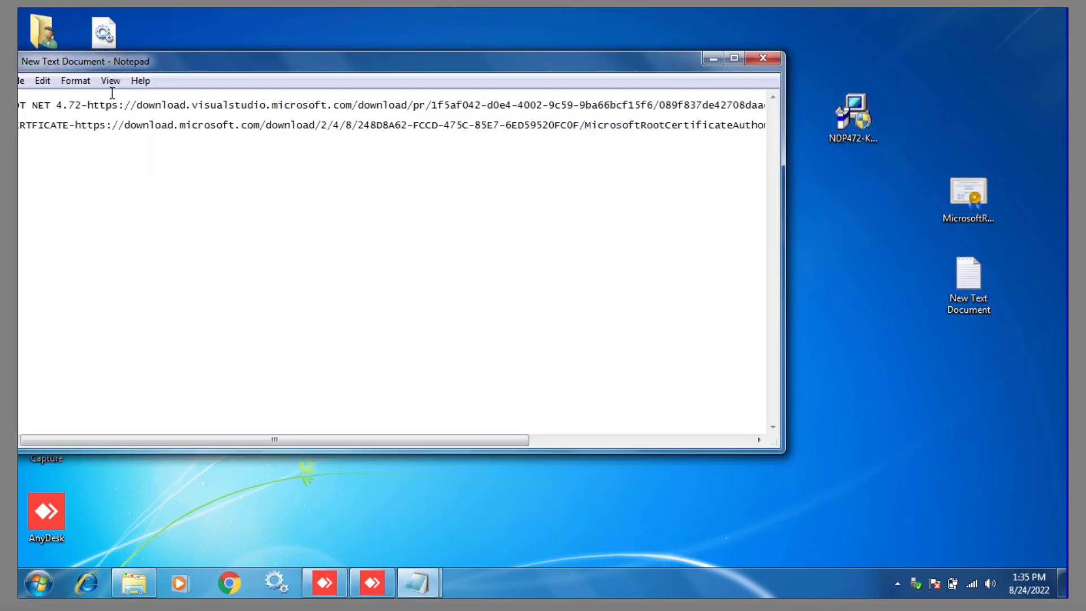
pyautogui.moveTo(135, 64); pyautogui.dragTo(250, 77)
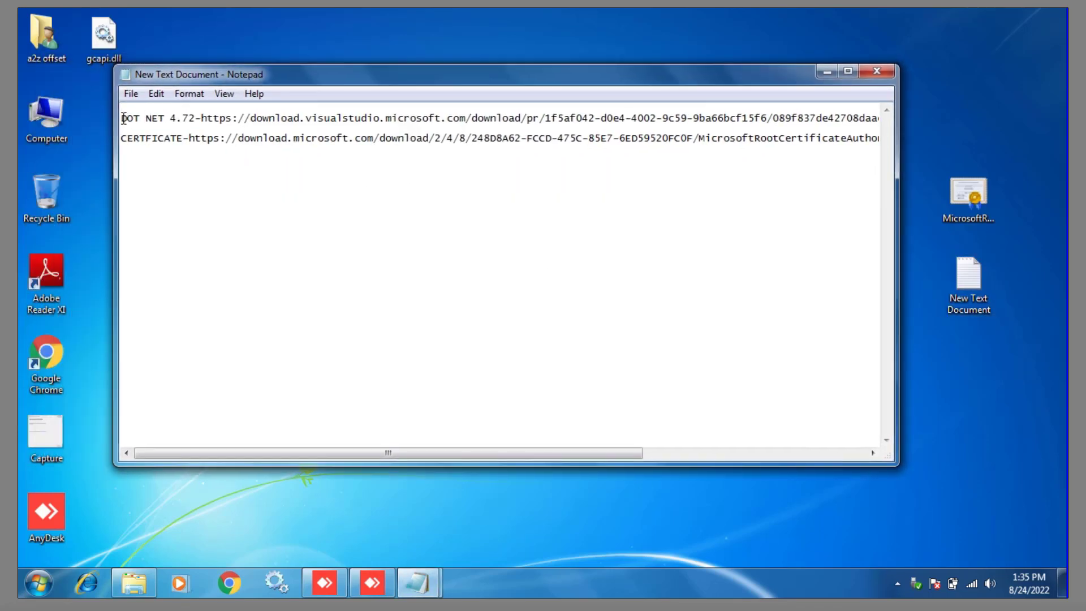
pyautogui.moveTo(122, 117); pyautogui.dragTo(140, 118)
pyautogui.hotkey('shift', 'End')
pyautogui.press('Home')
pyautogui.hotkey('shift', 'End')
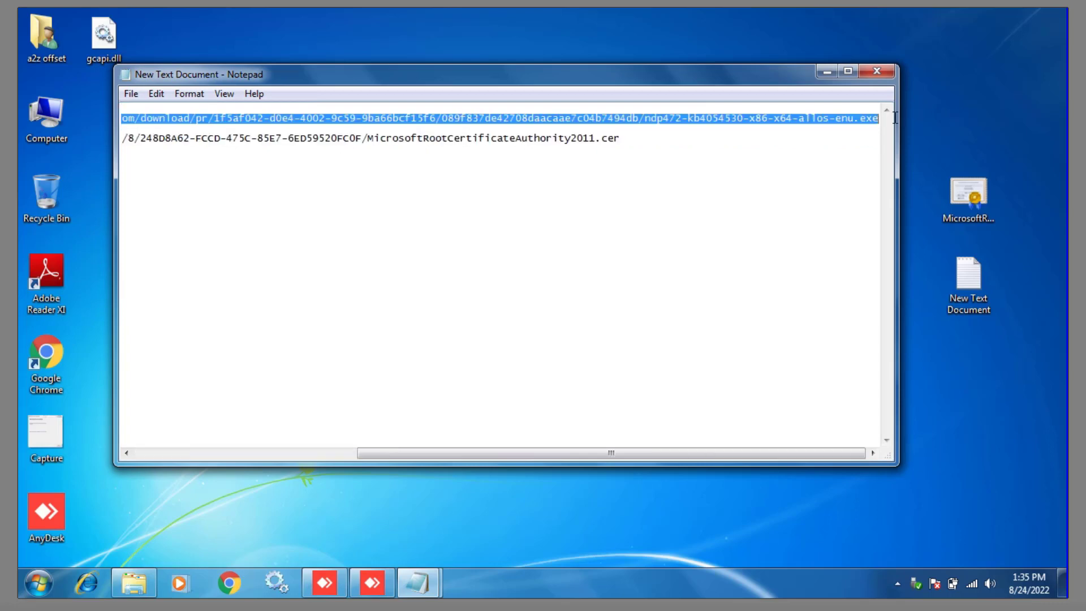
# - Lower the text document window and place the NDP472 installer icon directly above the certificate file on the desktop
pyautogui.moveTo(763, 85); pyautogui.dragTo(751, 198)
pyautogui.moveTo(852, 113); pyautogui.dragTo(959, 117)
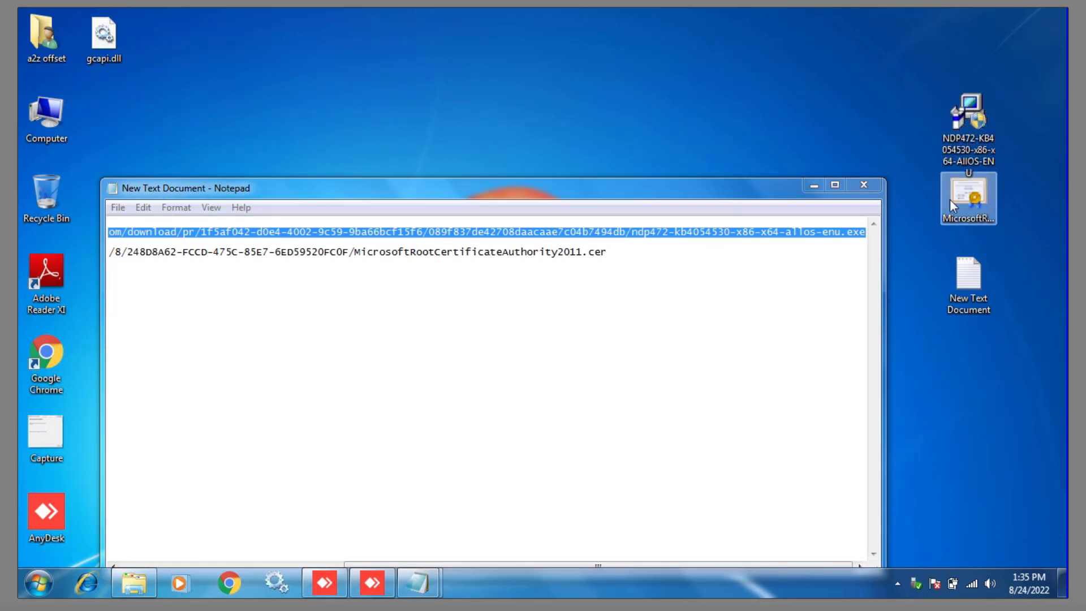
# - Highlight the CERTFICATE link line, select the matching Microsoft root certificate file on the desktop, and close the text document
pyautogui.click(241, 263)
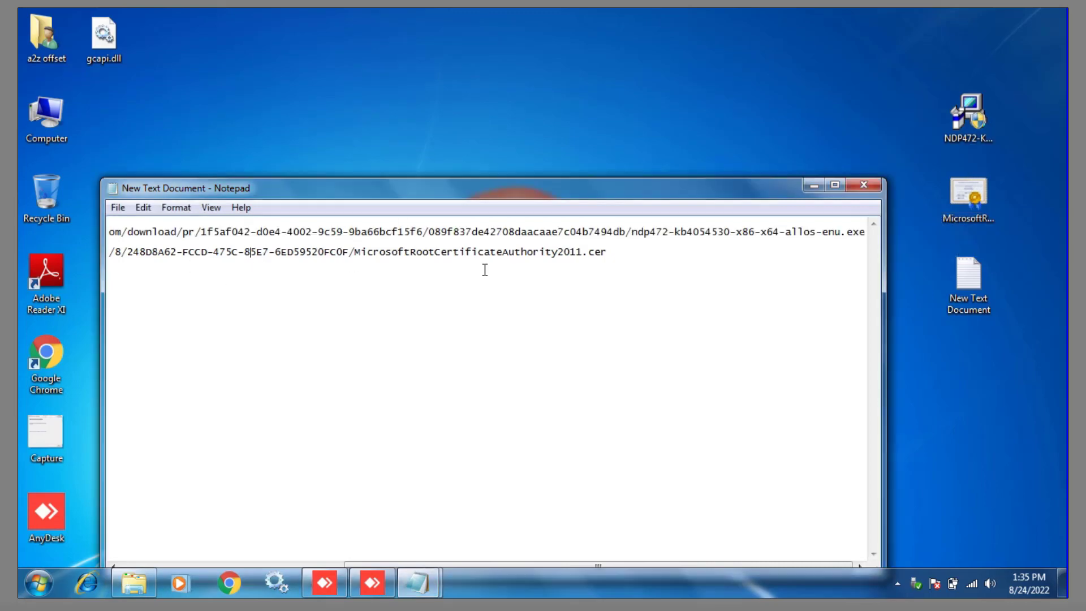
pyautogui.moveTo(609, 253); pyautogui.dragTo(21, 276)
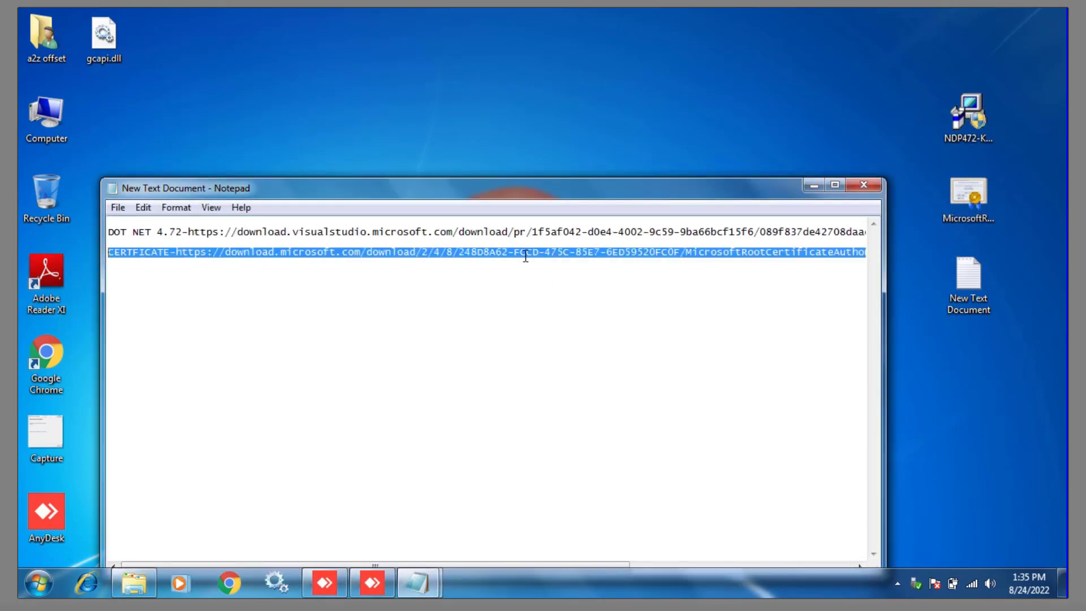
pyautogui.click(995, 199)
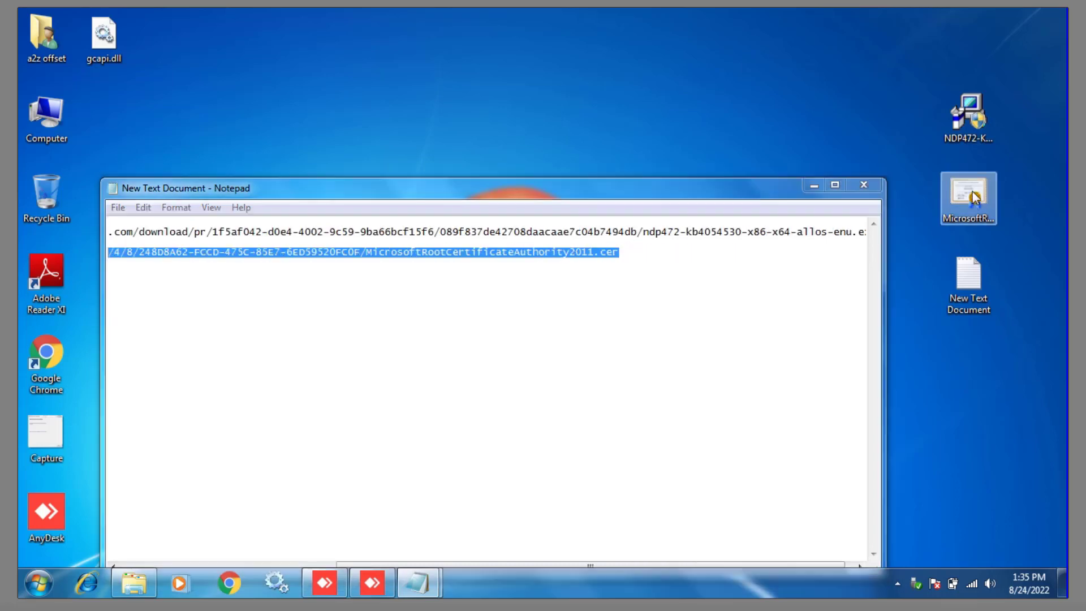
pyautogui.click(864, 188)
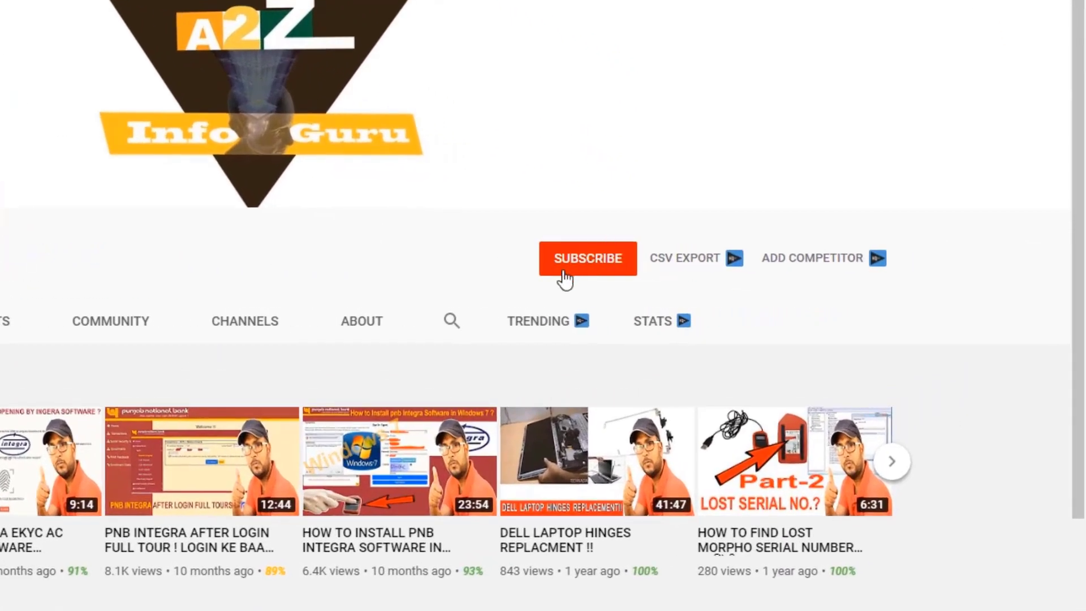
# - On the A2Z INFOGURU YouTube channel page, subscribe to the channel and set its notifications to All
pyautogui.click(589, 264)
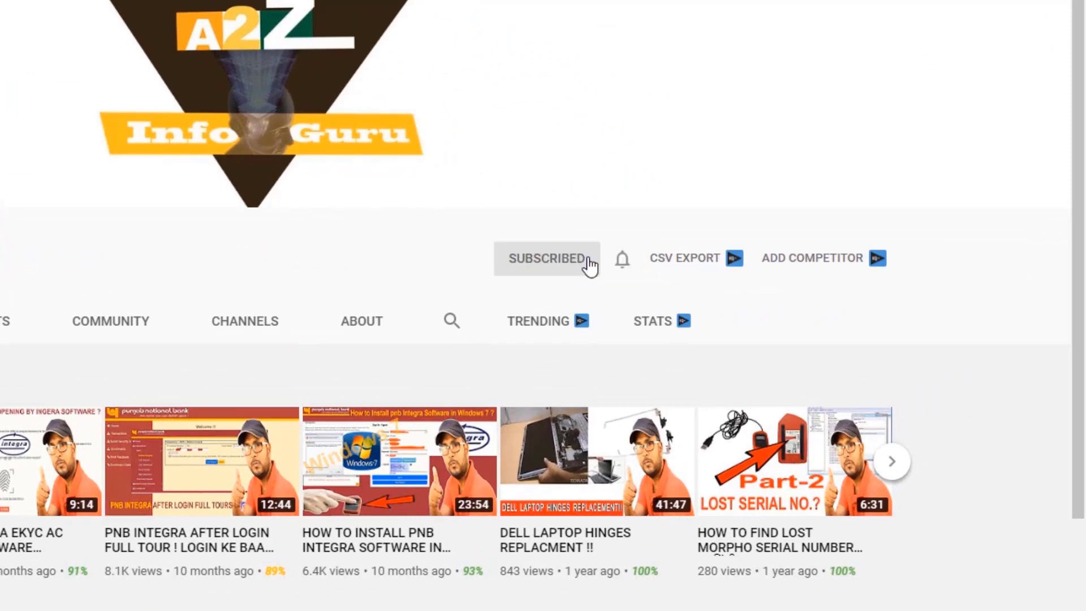
pyautogui.click(621, 262)
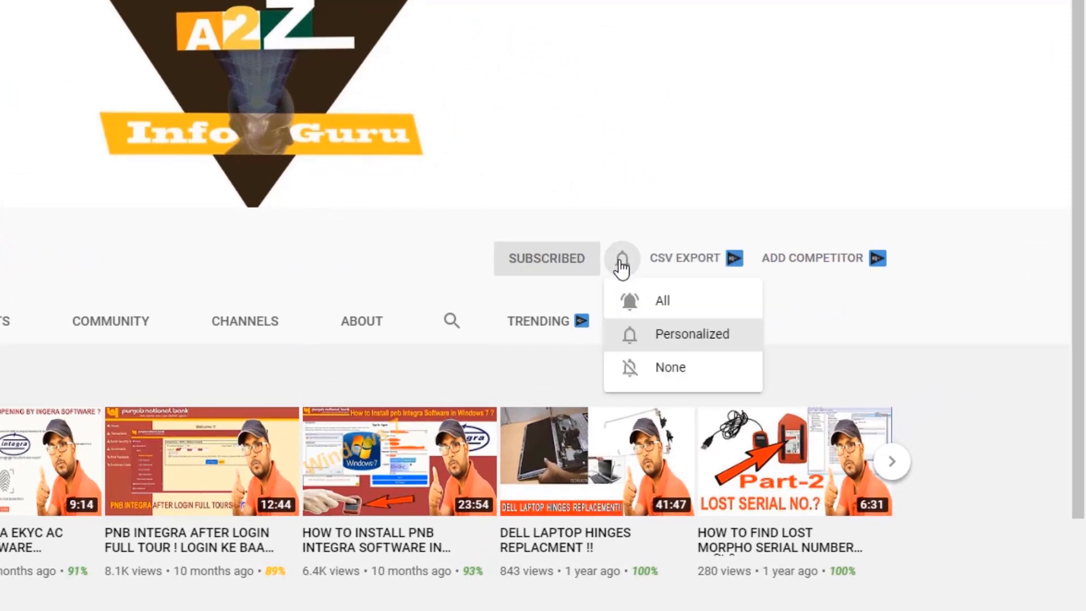
pyautogui.click(663, 310)
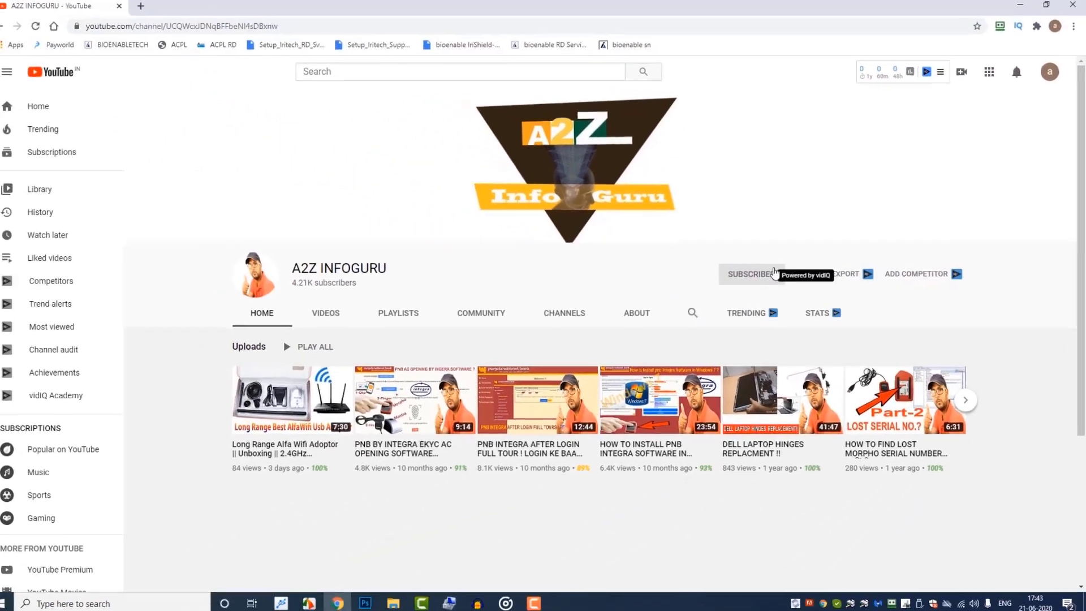